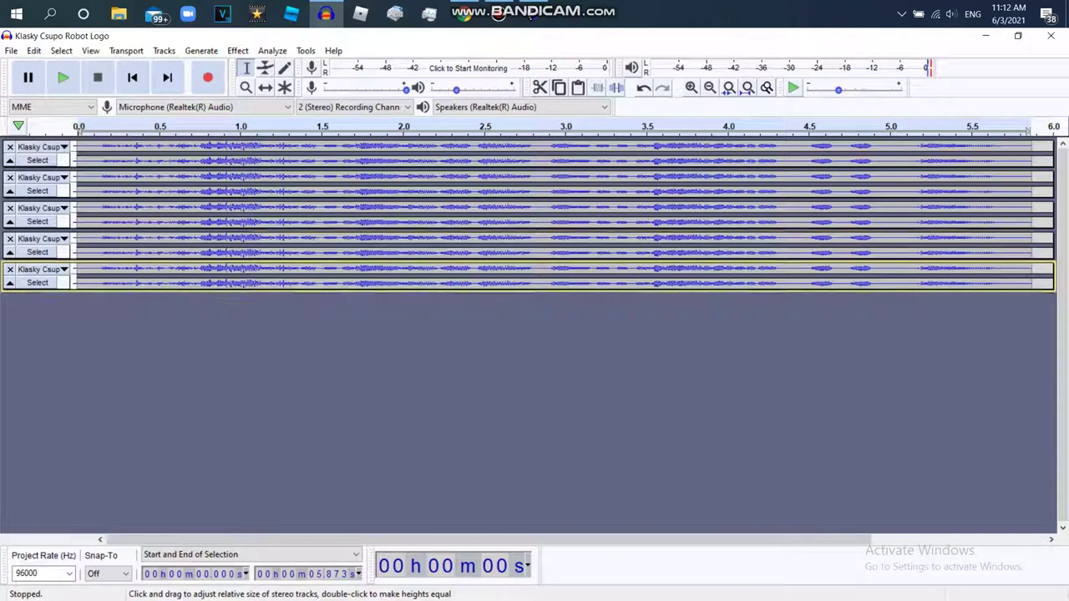
# Duplicate the fifth Klasky Csupo audio track and shrink the copy to the height of the other tracks
pyautogui.doubleClick(167, 272)
pyautogui.click(33, 50)
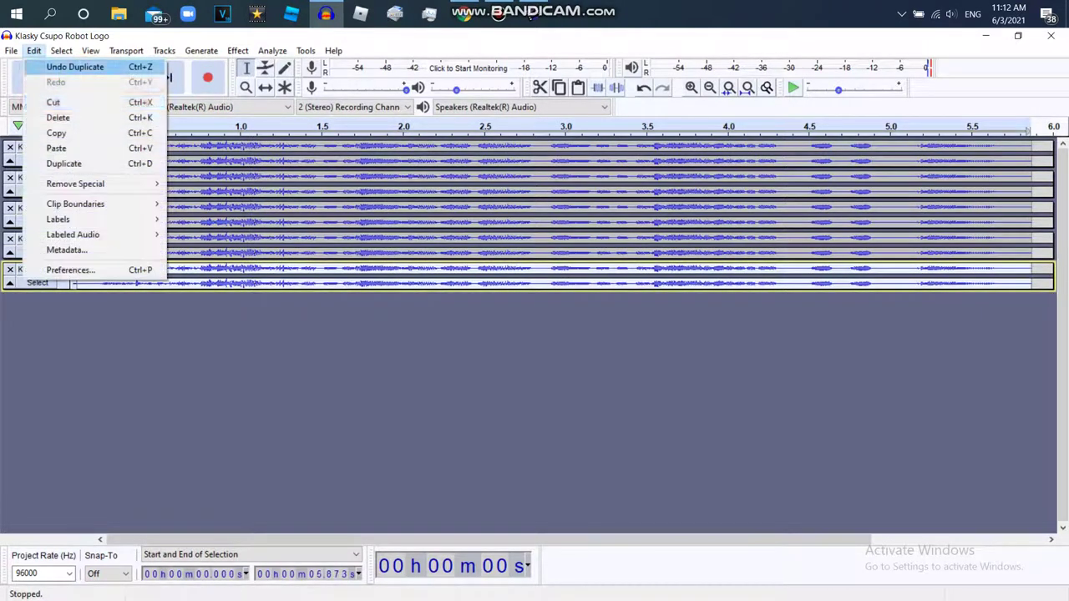
pyautogui.click(50, 164)
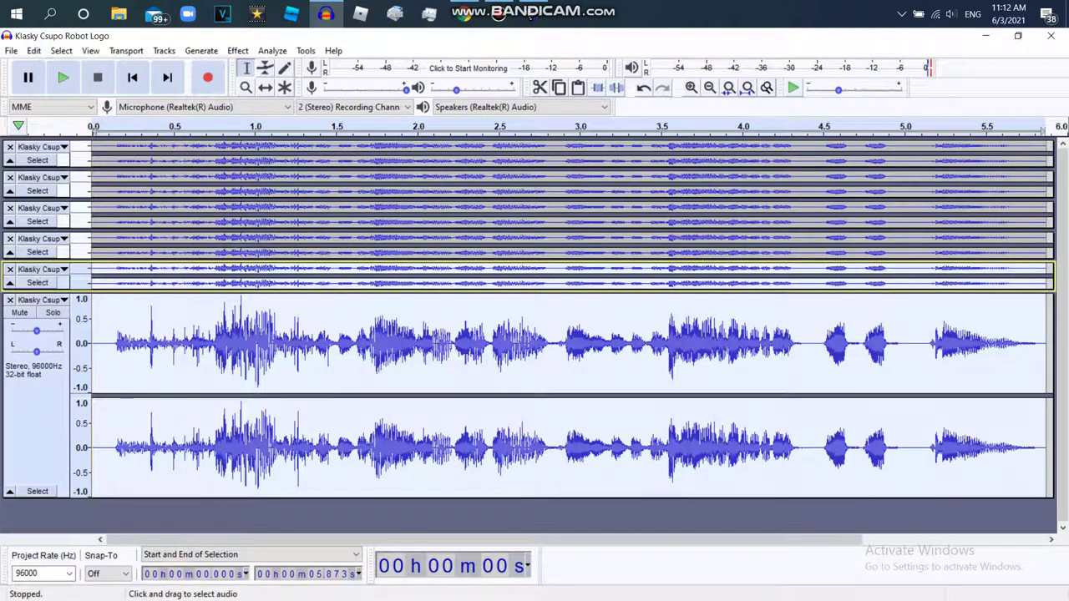
pyautogui.moveTo(217, 498); pyautogui.dragTo(217, 309)
# Change the first track's pitch by -6 semitones, following the value list in the G-Major 778 YouTube description
pyautogui.click(217, 376)
pyautogui.hotkey('ctrl', 'a')
pyautogui.click(237, 51)
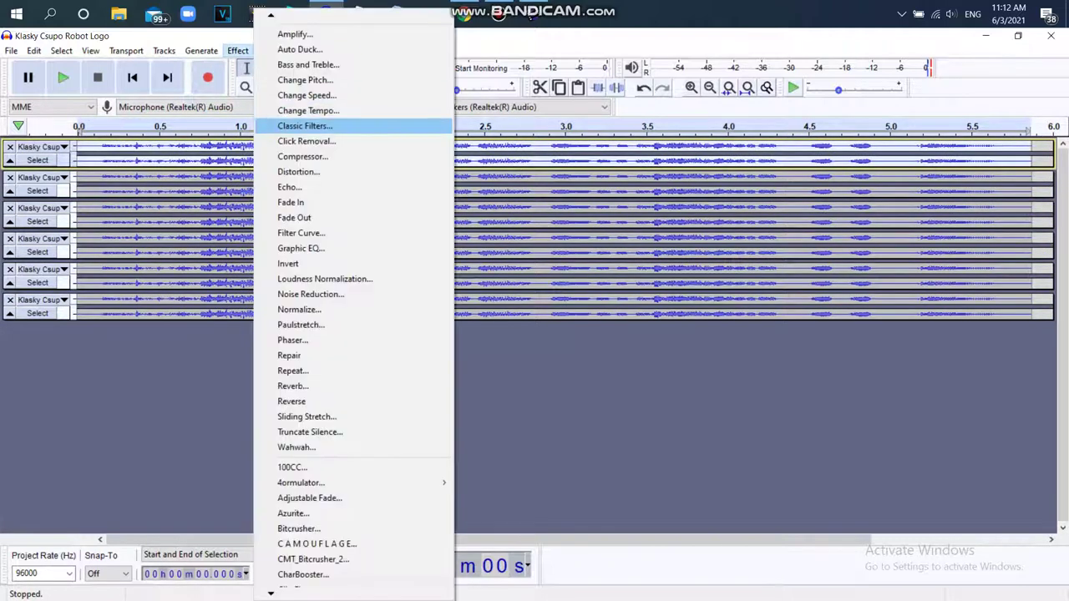
pyautogui.click(305, 80)
pyautogui.click(465, 14)
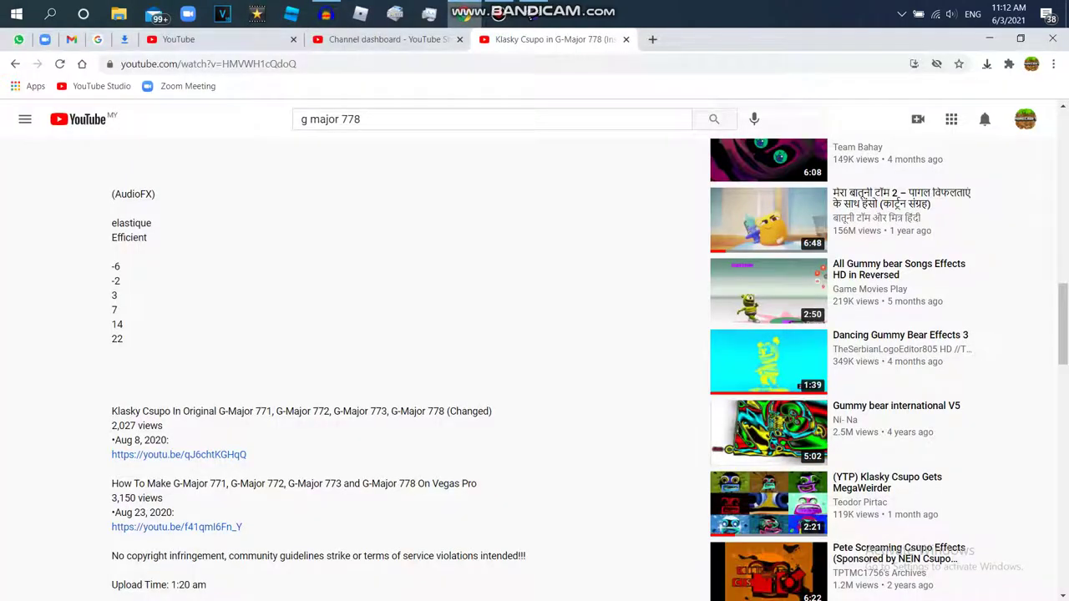
pyautogui.click(326, 14)
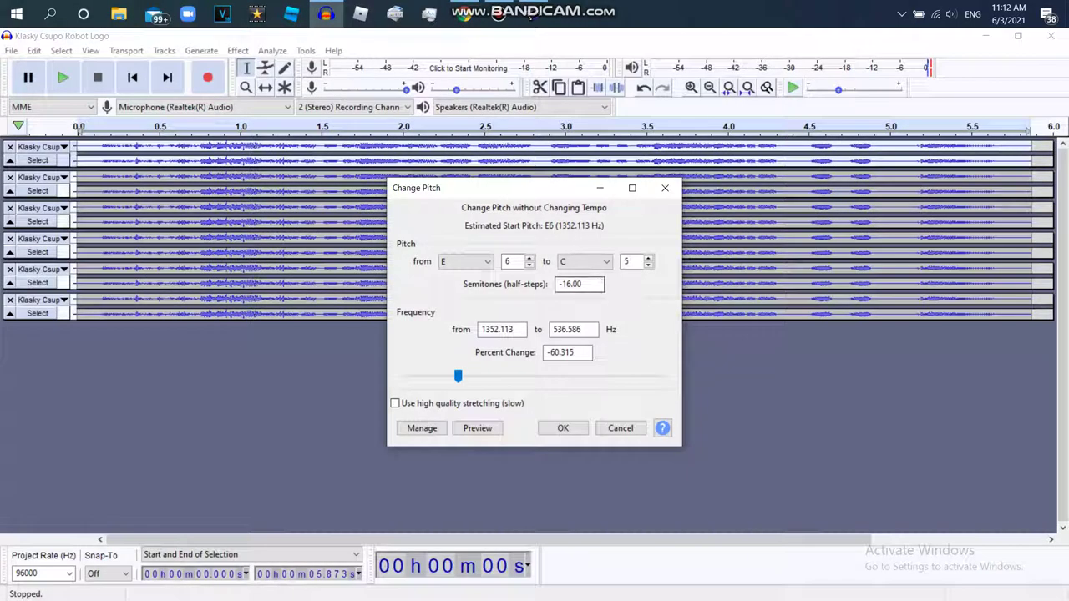
pyautogui.press('BackSpace')
pyautogui.click(563, 428)
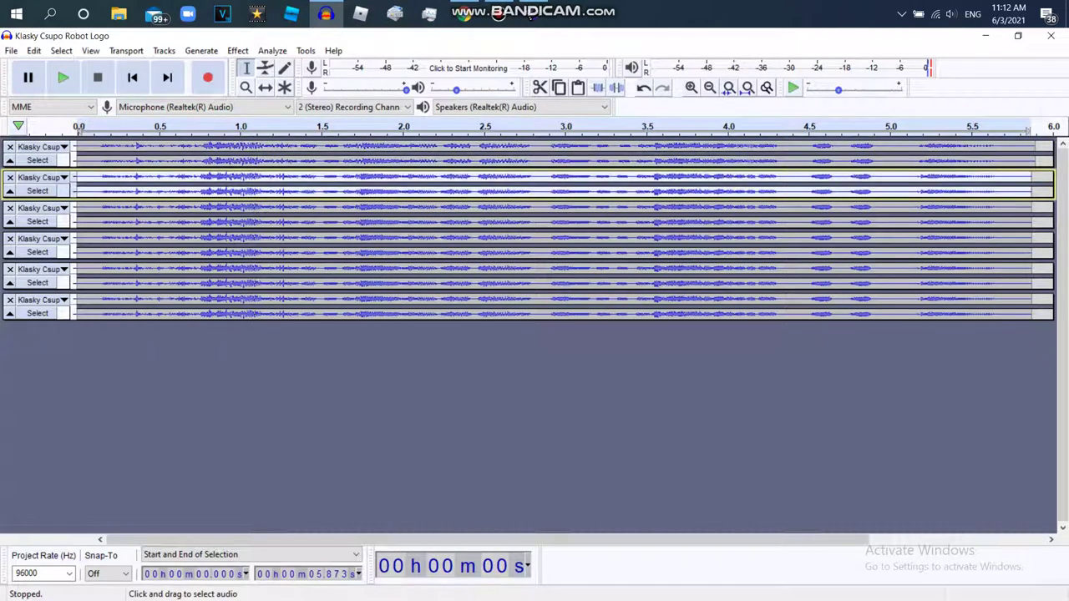
# Change the second track's pitch by -2 semitones, checking the value in the YouTube description
pyautogui.click(238, 50)
pyautogui.click(306, 80)
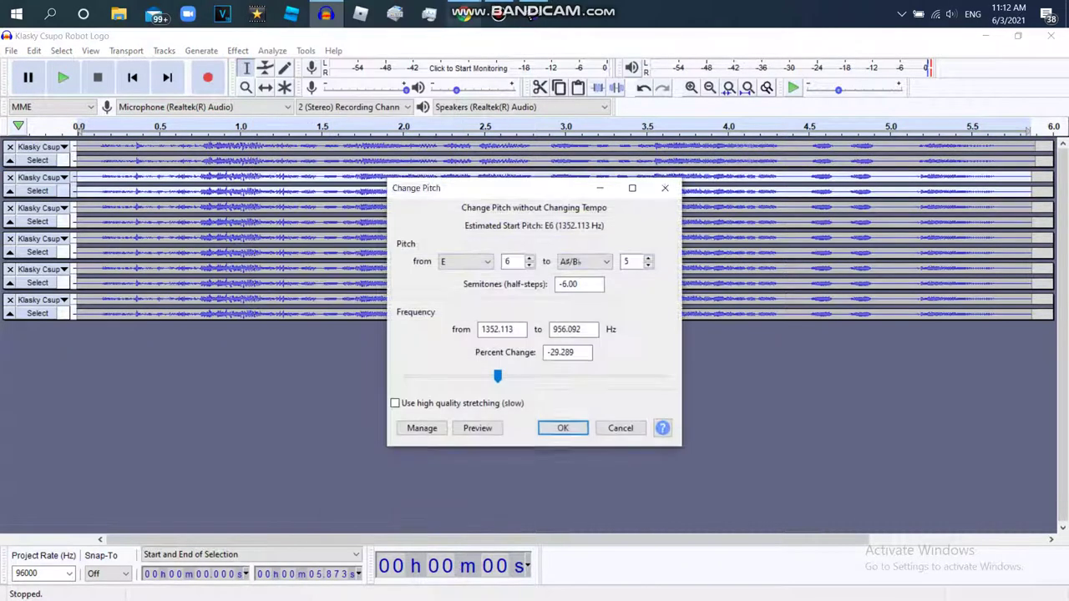
pyautogui.click(465, 14)
pyautogui.click(498, 14)
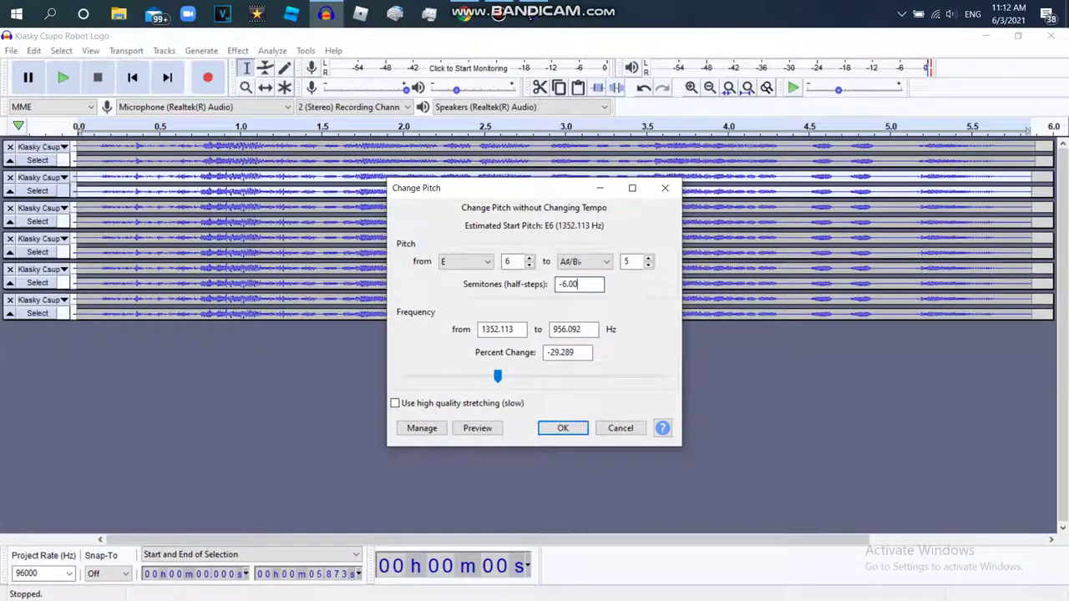
pyautogui.write('2')
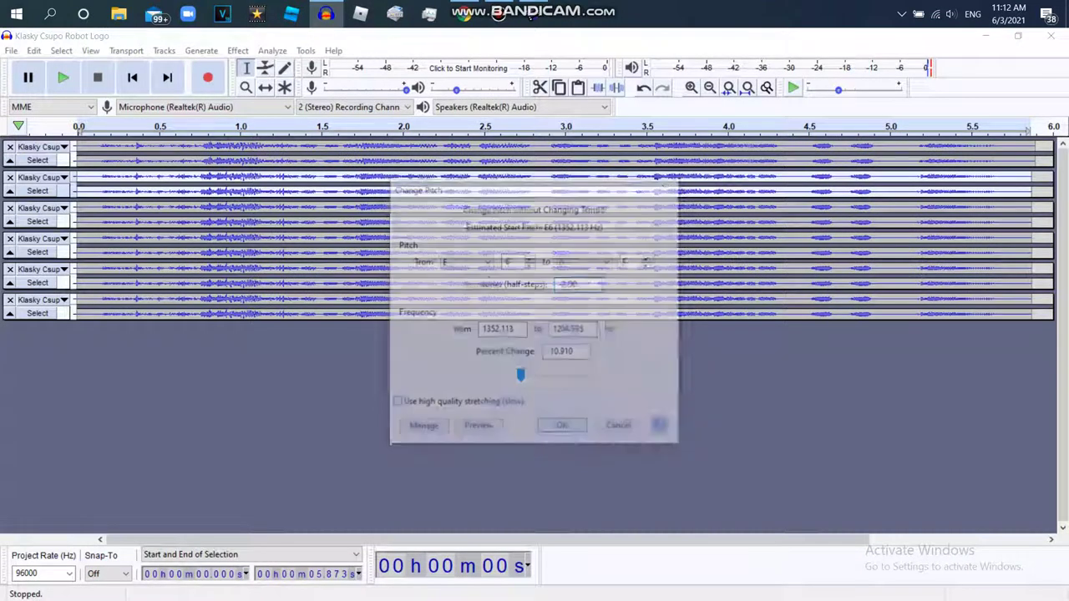
# Check the pitch list in the YouTube description and change the third track's pitch by 3 semitones
pyautogui.click(499, 14)
pyautogui.click(326, 14)
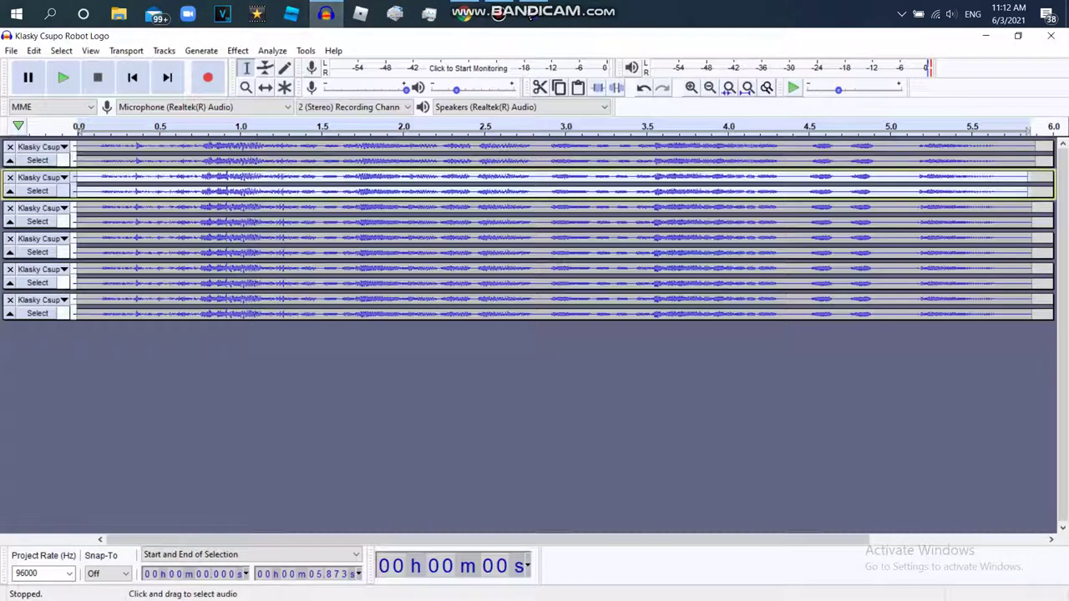
pyautogui.click(370, 214)
pyautogui.doubleClick(370, 219)
pyautogui.click(240, 51)
pyautogui.click(293, 80)
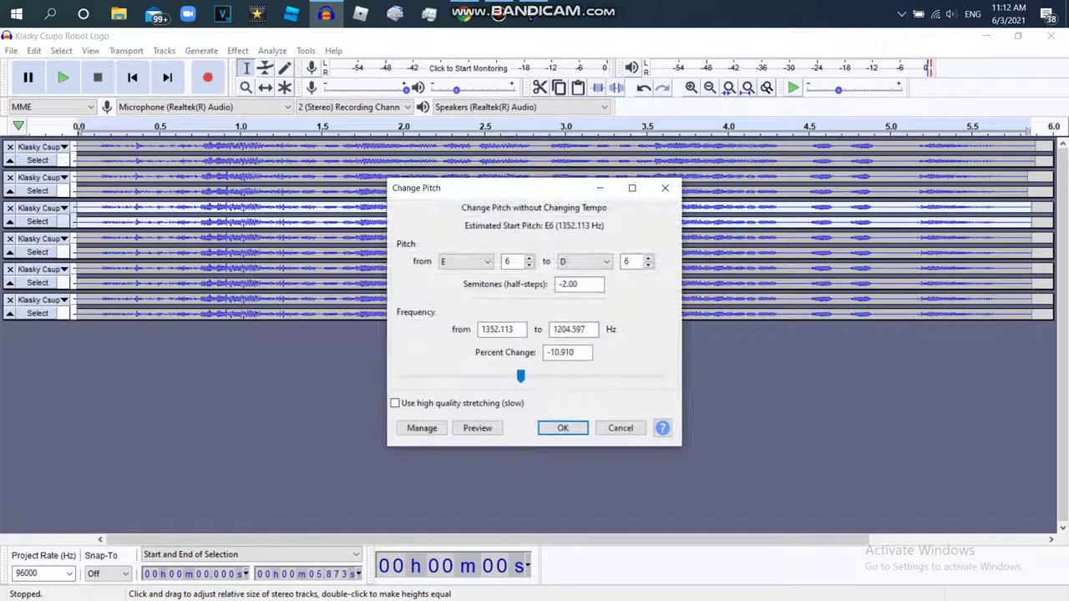
pyautogui.hotkey('ctrl', 'a')
pyautogui.write('3')
pyautogui.press('Return')
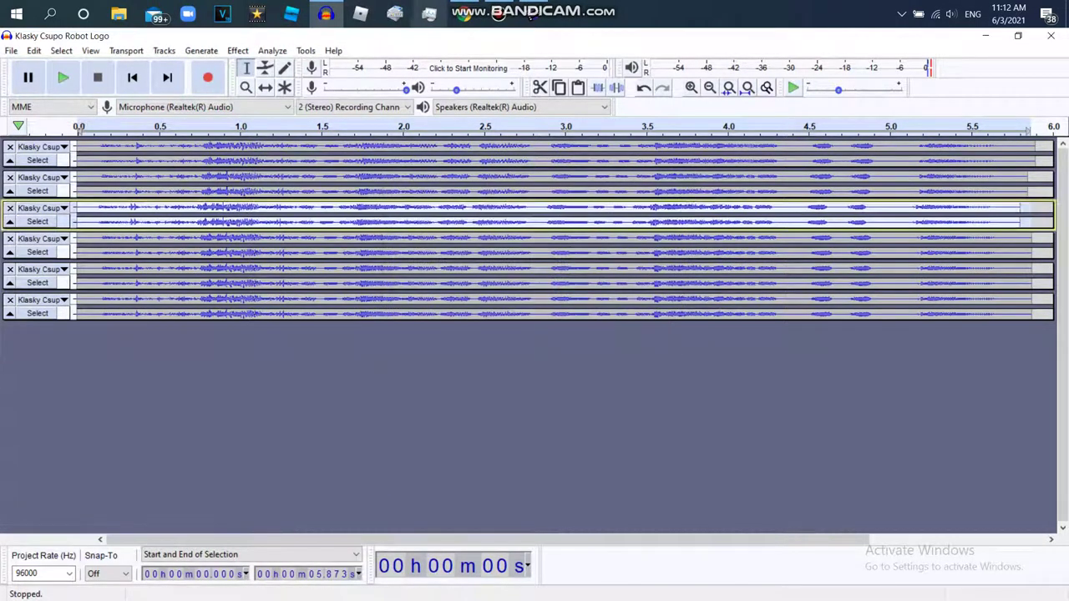
# Look up the fourth value in the YouTube description and raise the fourth track's pitch by 7 semitones
pyautogui.click(464, 14)
pyautogui.click(325, 13)
pyautogui.click(325, 13)
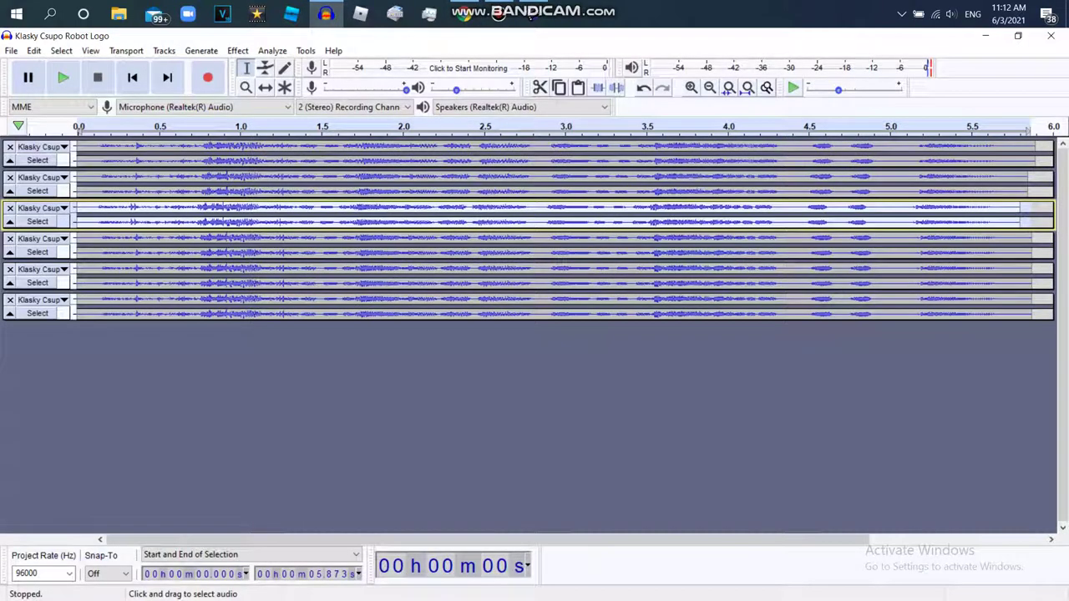
pyautogui.click(238, 50)
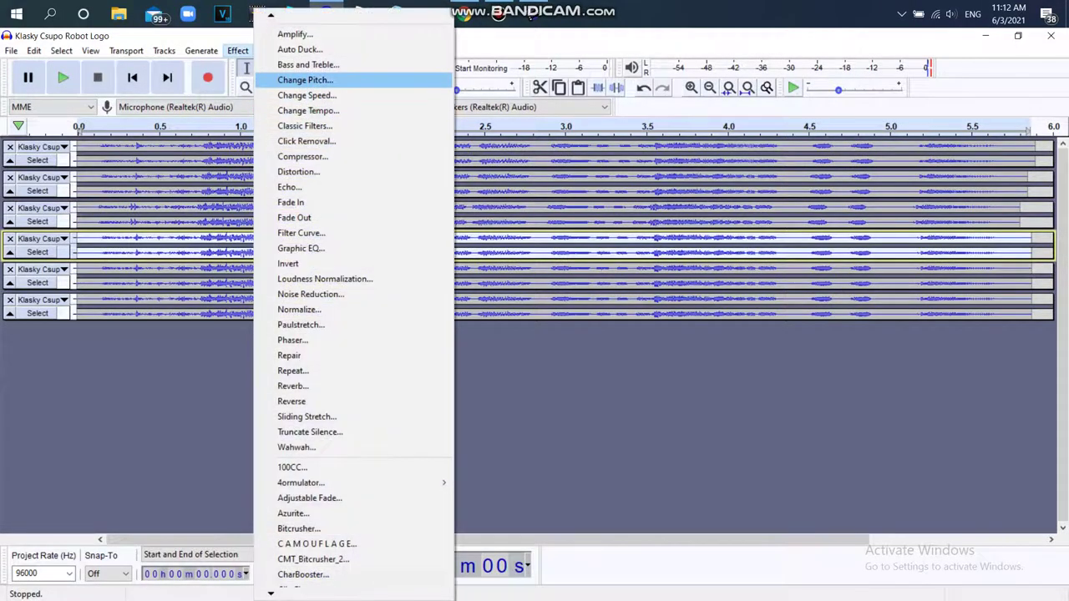
pyautogui.click(305, 80)
pyautogui.write('7')
pyautogui.press('Return')
# Look up the fifth value in the YouTube description and raise the fifth track's pitch by 14 semitones
pyautogui.click(464, 13)
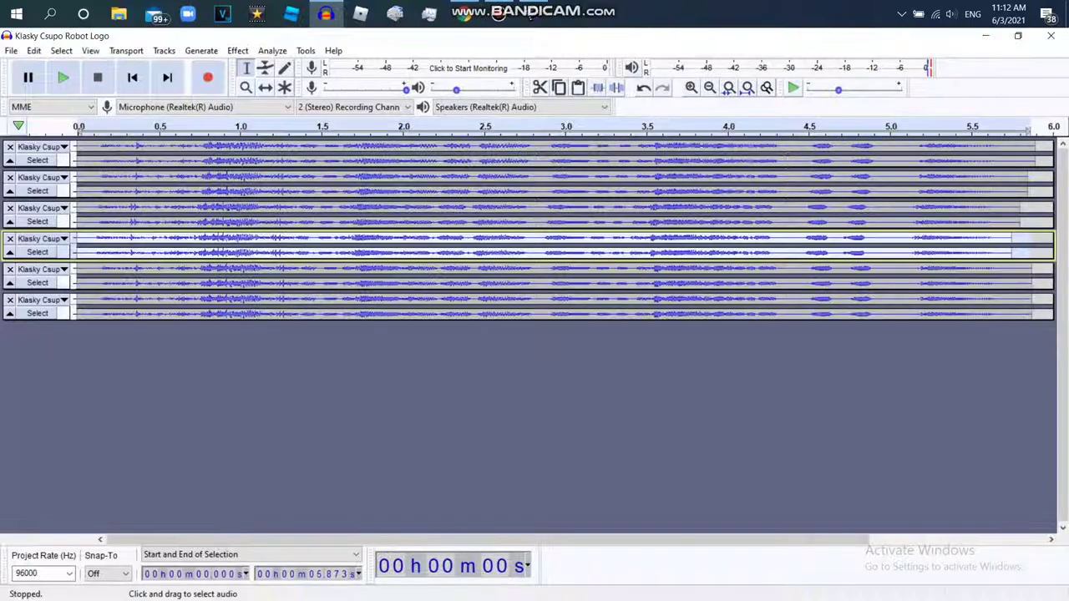
pyautogui.click(326, 13)
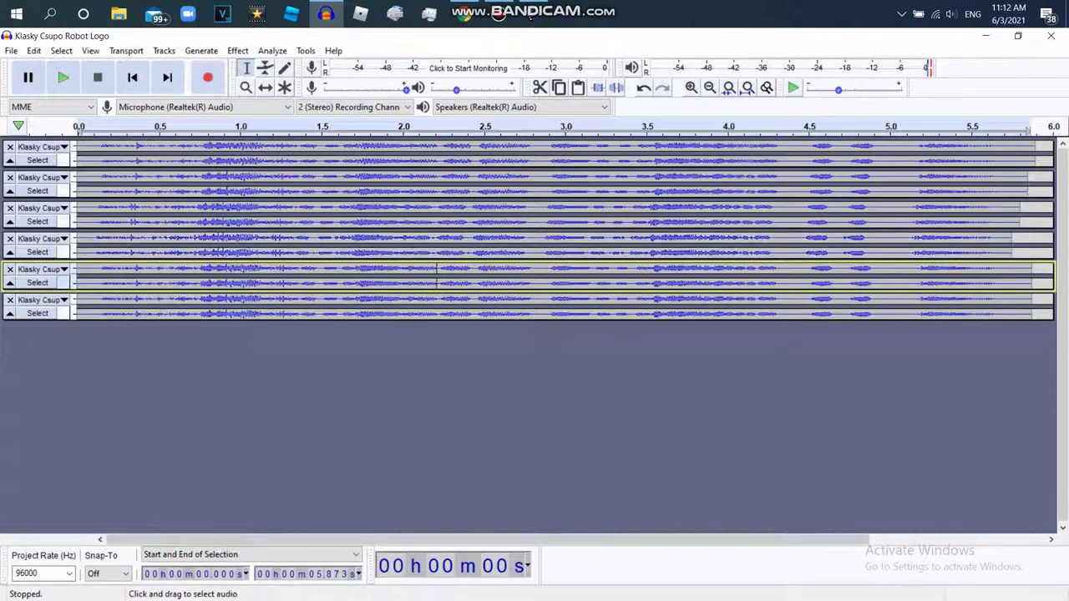
pyautogui.click(238, 50)
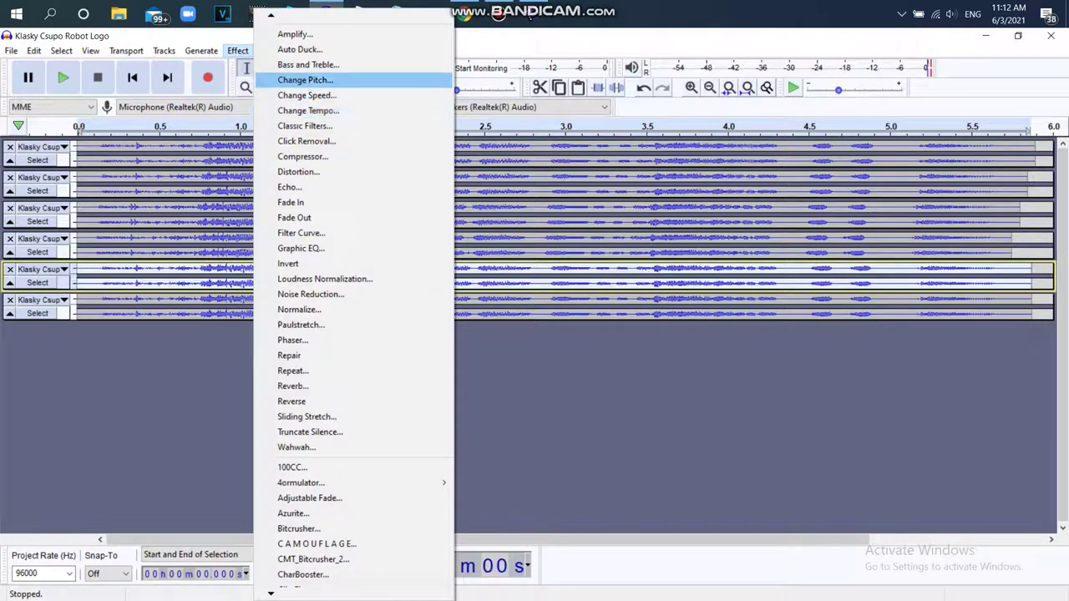
pyautogui.click(309, 80)
pyautogui.hotkey('ctrl', 'a')
pyautogui.write('1')
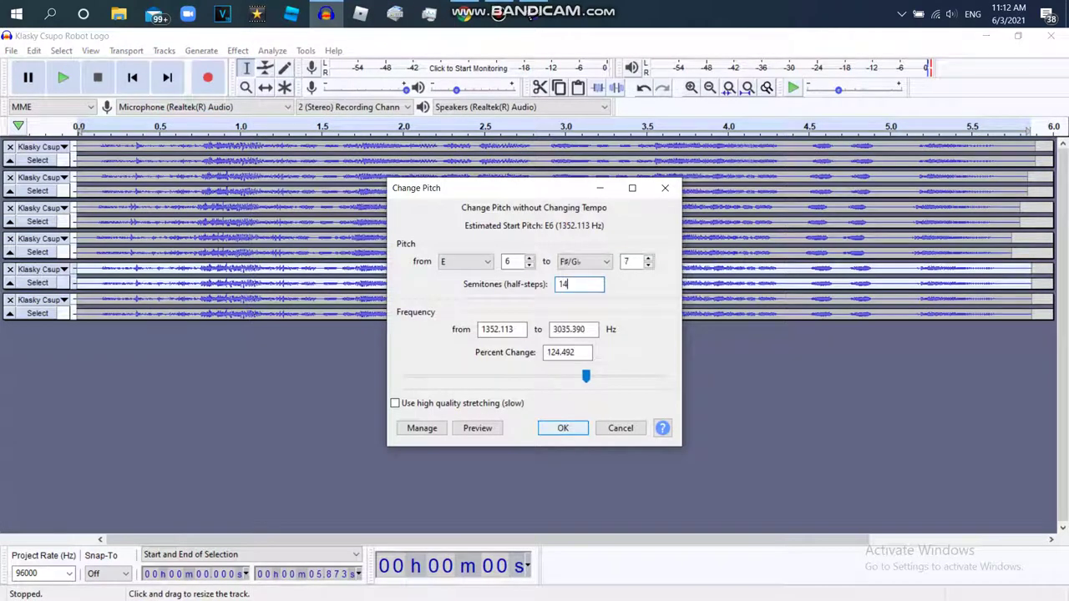
pyautogui.write('4')
pyautogui.press('Return')
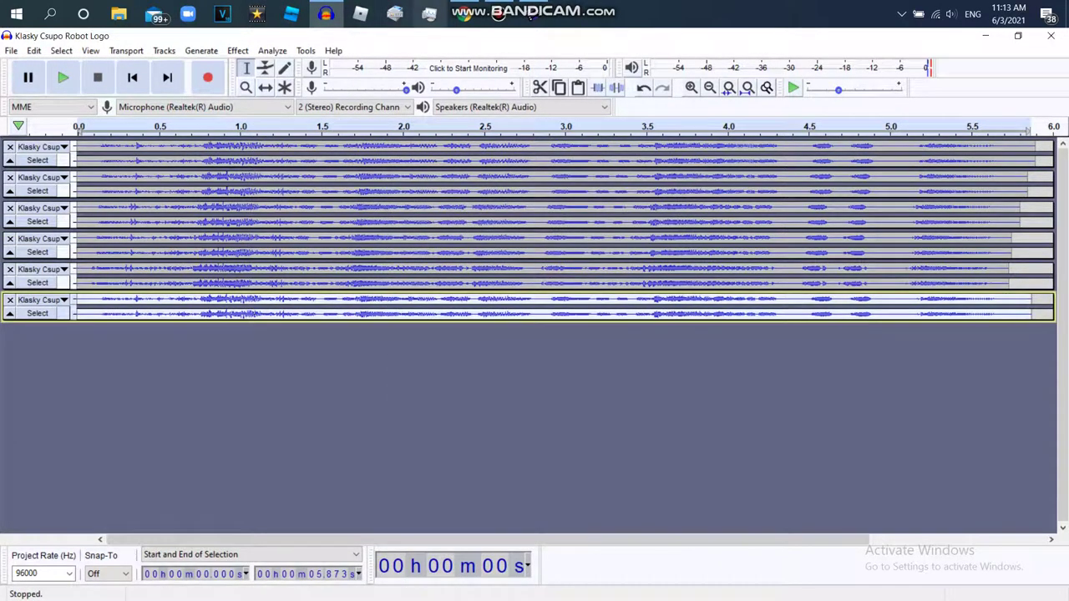
# Raise the sixth track's pitch by 22 semitones, the last value in the YouTube description, and play back the mix
pyautogui.click(464, 13)
pyautogui.click(464, 13)
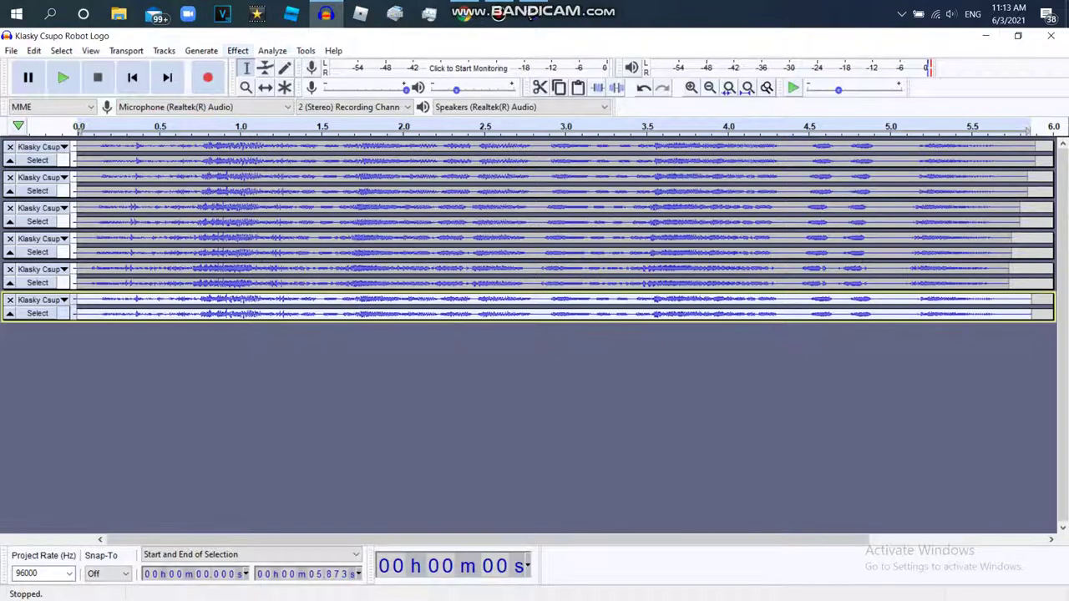
pyautogui.click(238, 51)
pyautogui.click(308, 80)
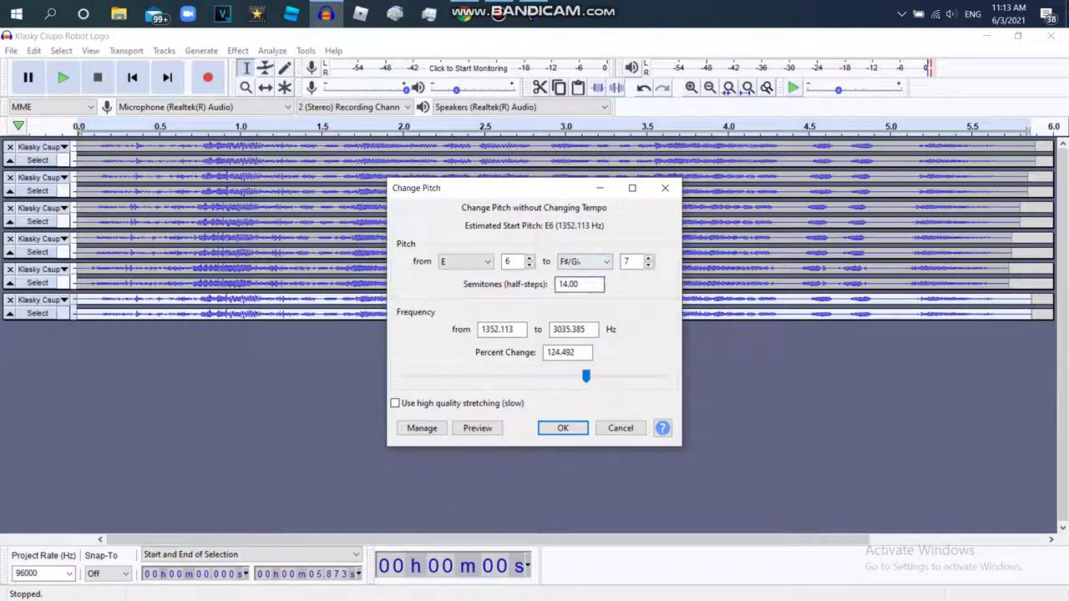
pyautogui.write('22')
pyautogui.press('Return')
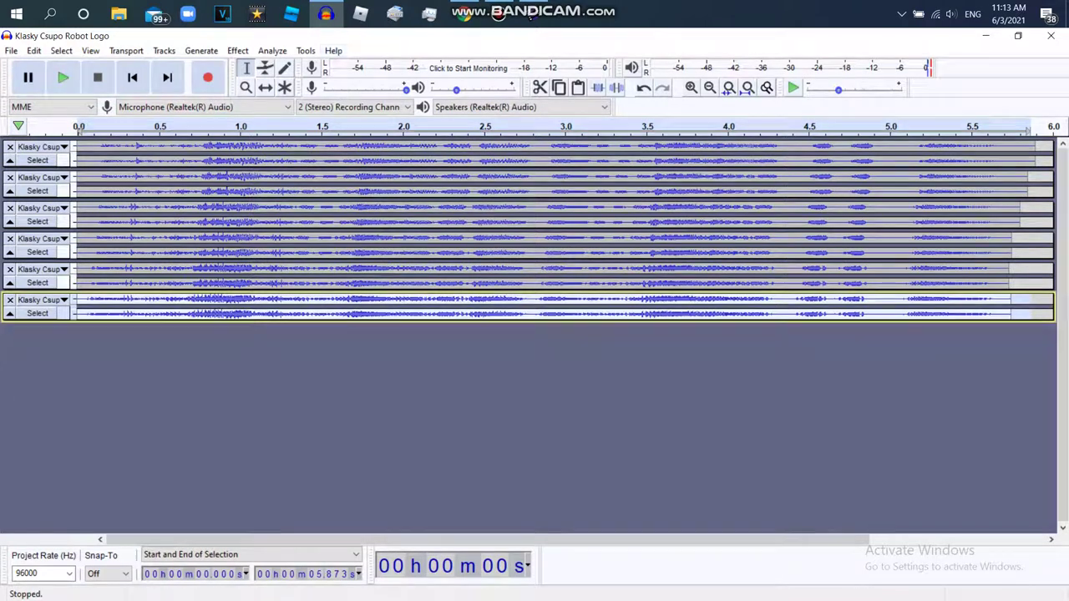
pyautogui.press('space')
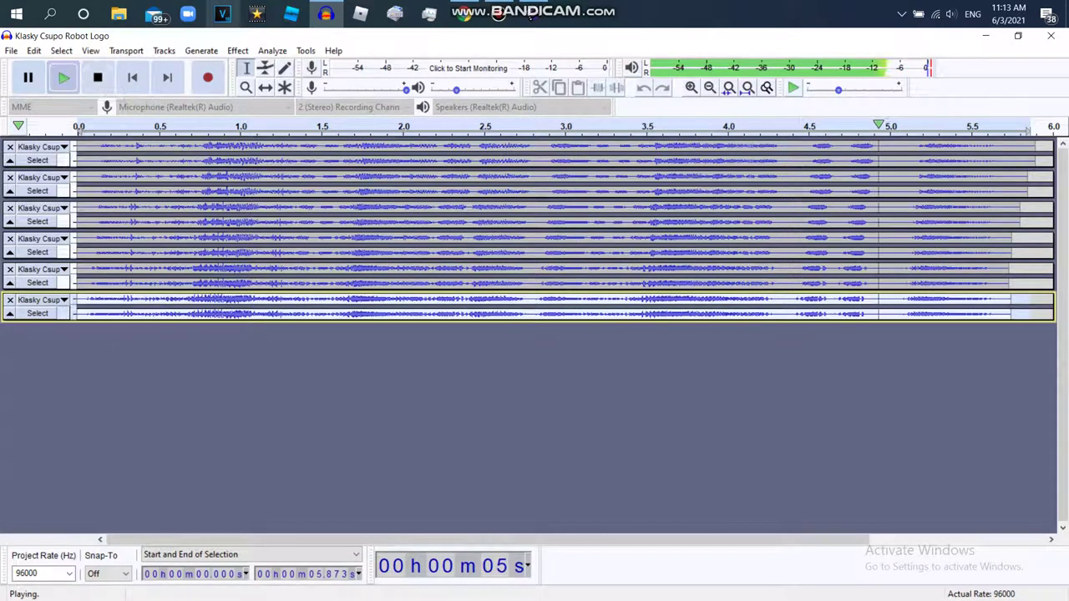
# Export the mix to the Audacity folder as a WAV file named "Klasky Csupo Robot Logo in G Major 778"
pyautogui.click(11, 50)
pyautogui.moveTo(42, 154)
pyautogui.click(183, 168)
pyautogui.press('End')
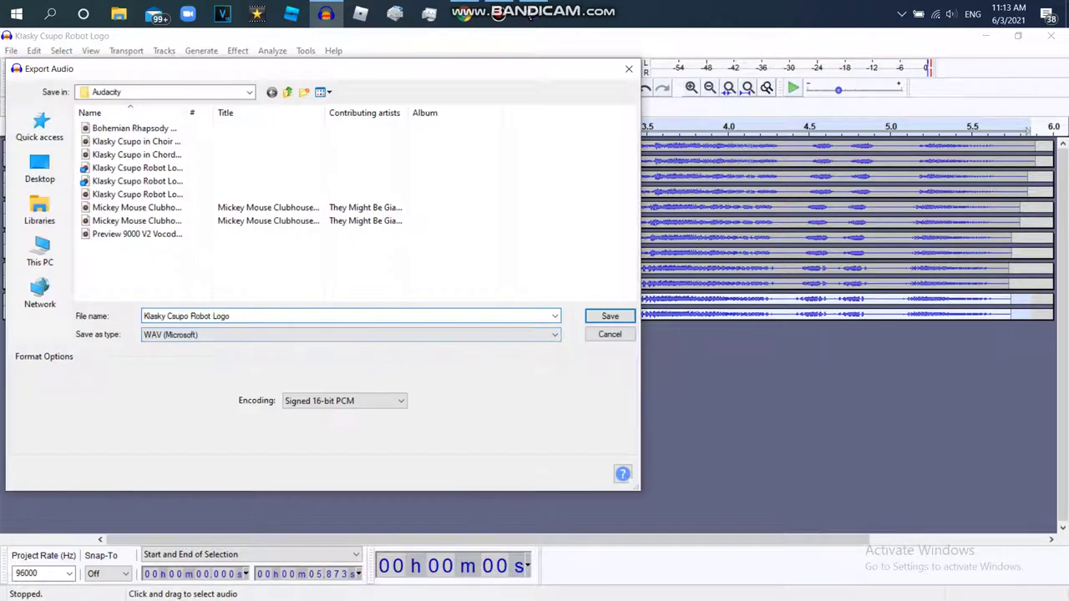
pyautogui.write('in G Major ')
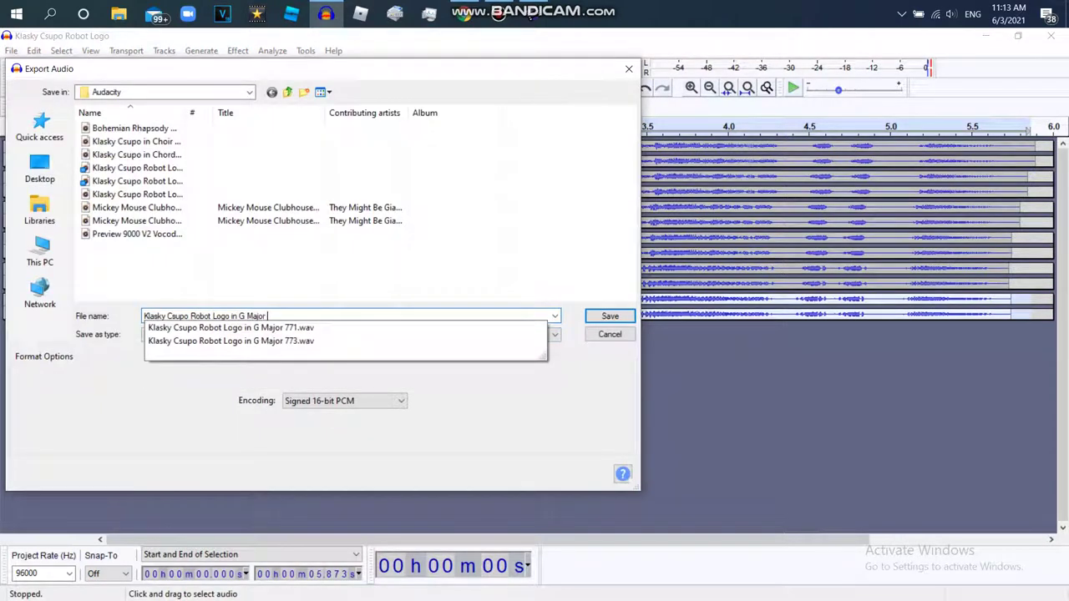
pyautogui.write('778')
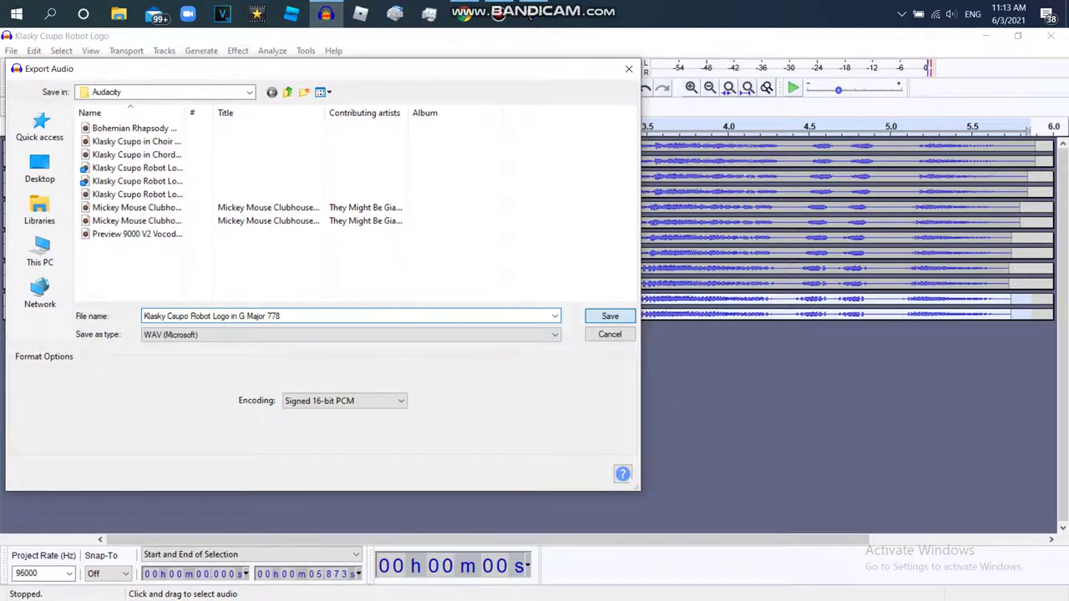
pyautogui.press('Return')
pyautogui.press('Return')
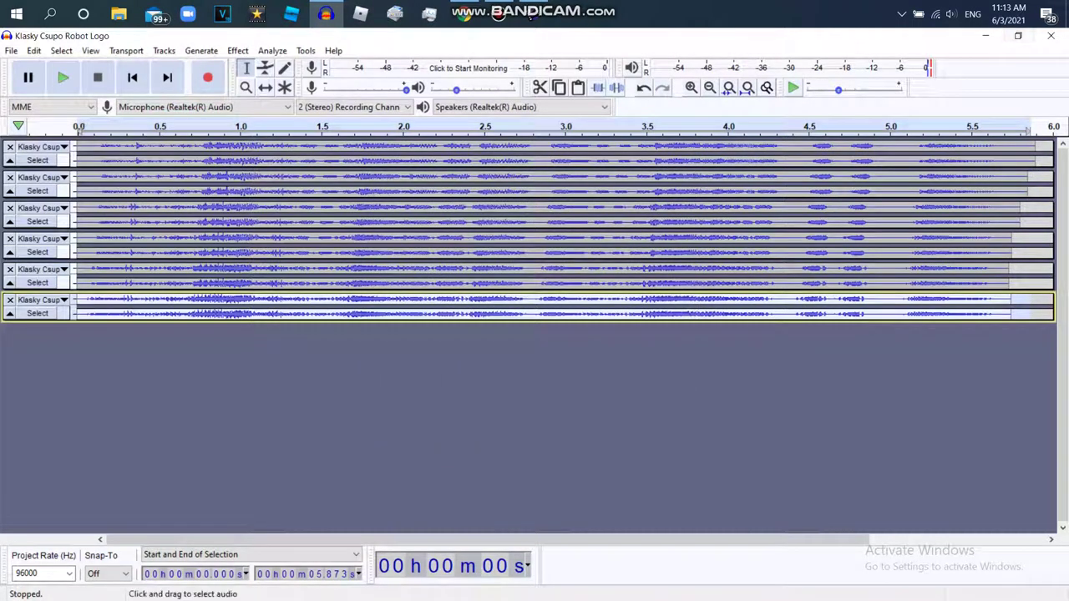
# Remove all six audio tracks from the project
pyautogui.click(10, 146)
pyautogui.click(10, 146)
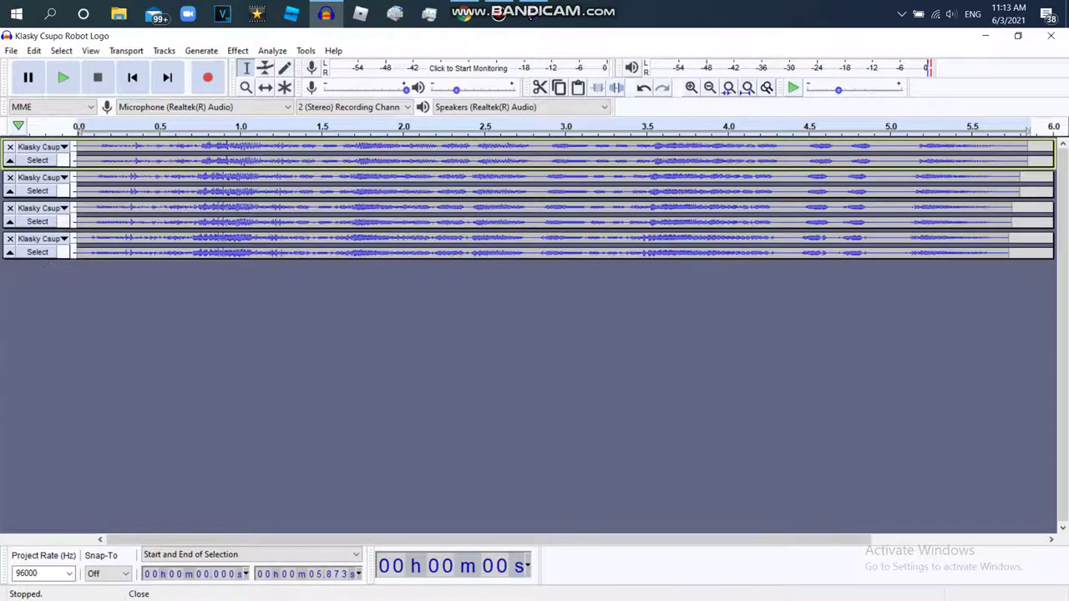
pyautogui.click(10, 146)
pyautogui.click(10, 146)
pyautogui.click(10, 146)
pyautogui.click(10, 147)
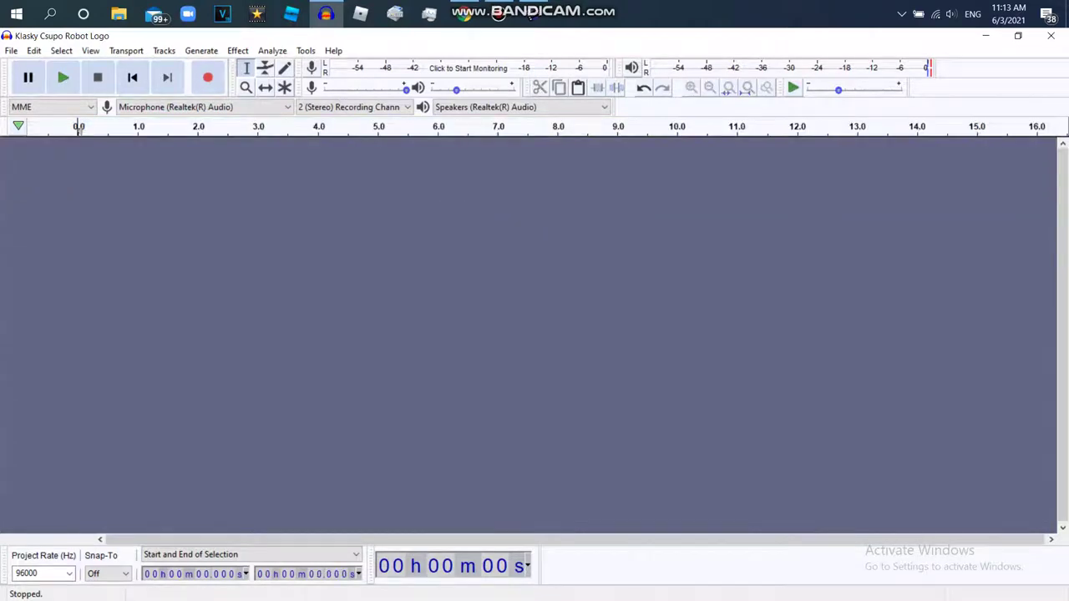
# Switch to AVS Video Editor and place the purple Klasky Csupo Robot Logo video at the start of the main video track
pyautogui.click(531, 15)
pyautogui.moveTo(188, 121); pyautogui.dragTo(109, 431)
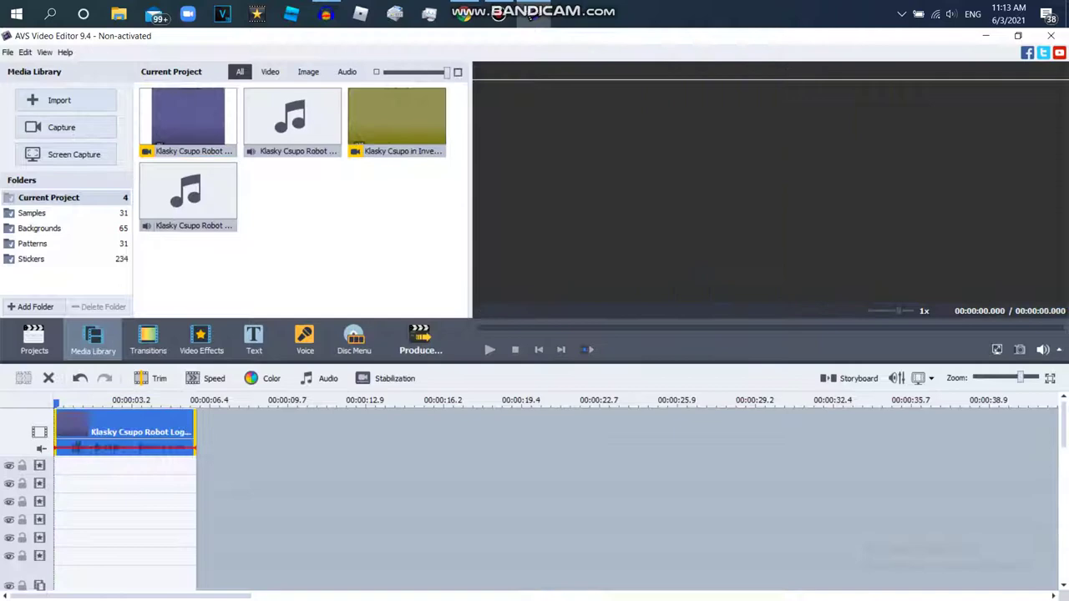
# Import the audio file "Klasky Csupo Robot Logo in G Major 778" from the Audacity folder into the media library
pyautogui.click(66, 100)
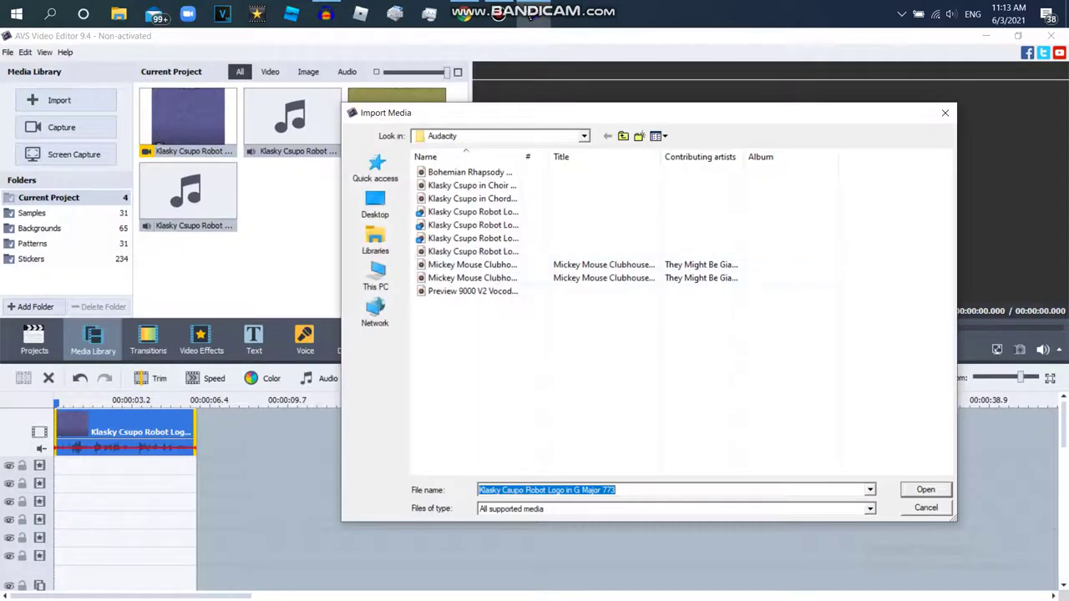
pyautogui.click(473, 278)
pyautogui.click(473, 252)
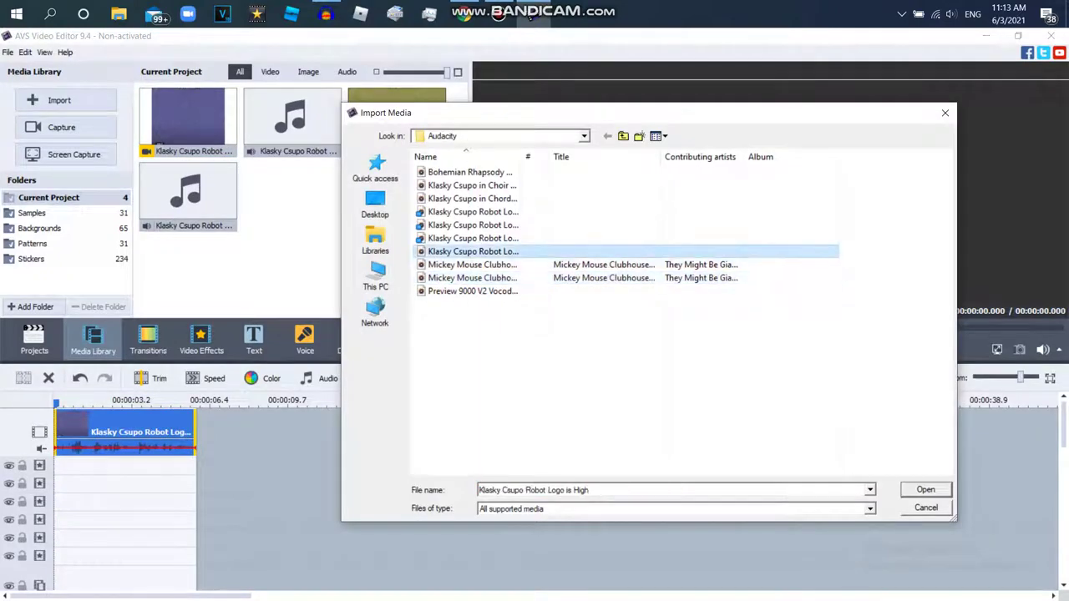
pyautogui.click(473, 238)
pyautogui.click(926, 490)
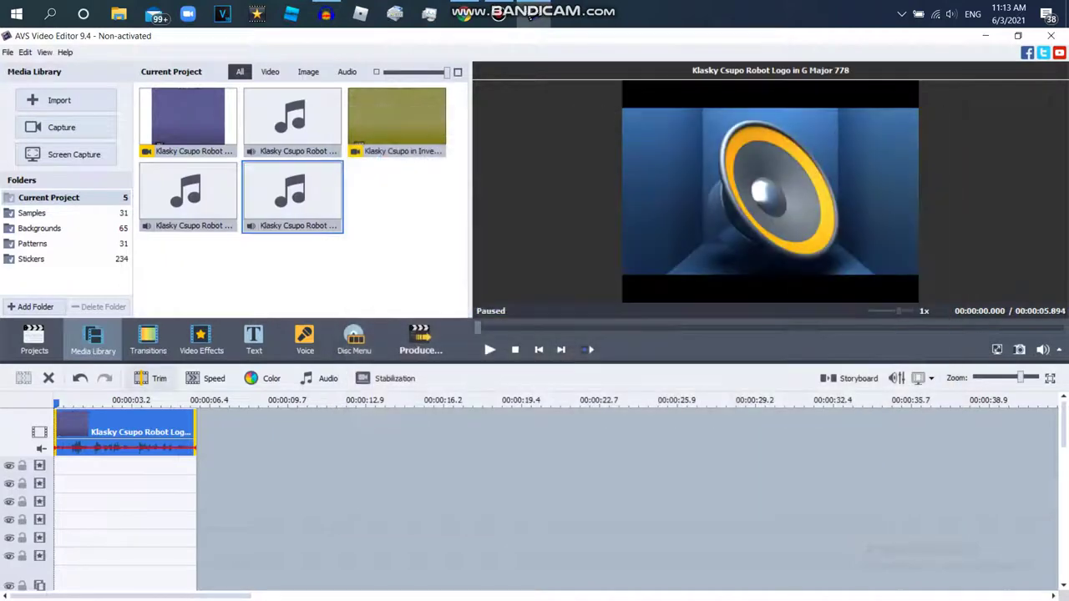
# Place the imported G Major 778 audio at the start of the first music track, aligned with the video clip
pyautogui.moveTo(292, 196); pyautogui.dragTo(352, 230)
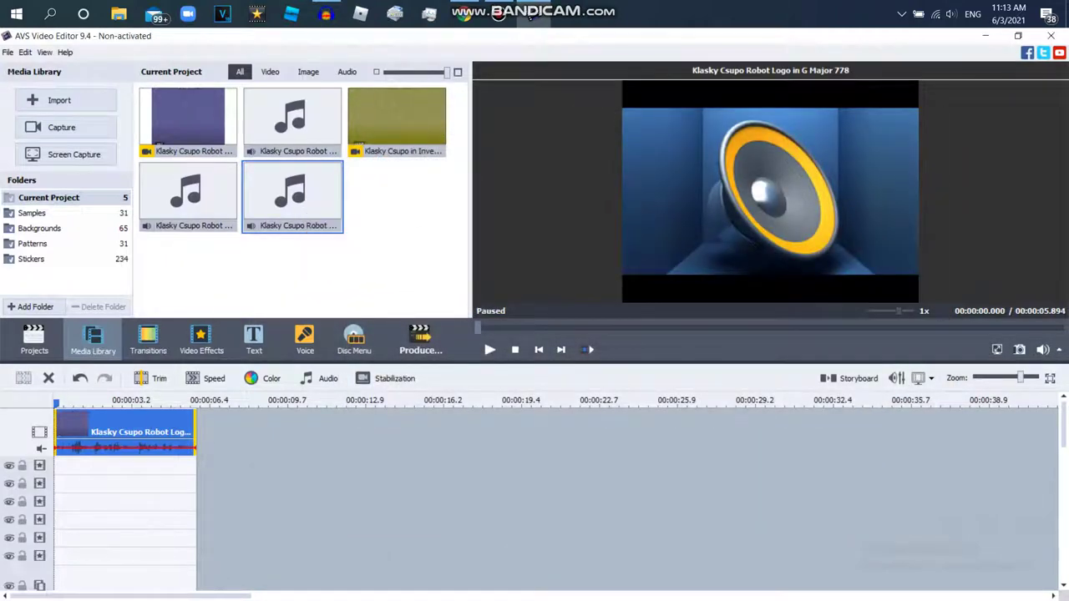
pyautogui.scroll(-5, 543, 522)
pyautogui.moveTo(293, 196); pyautogui.dragTo(123, 528)
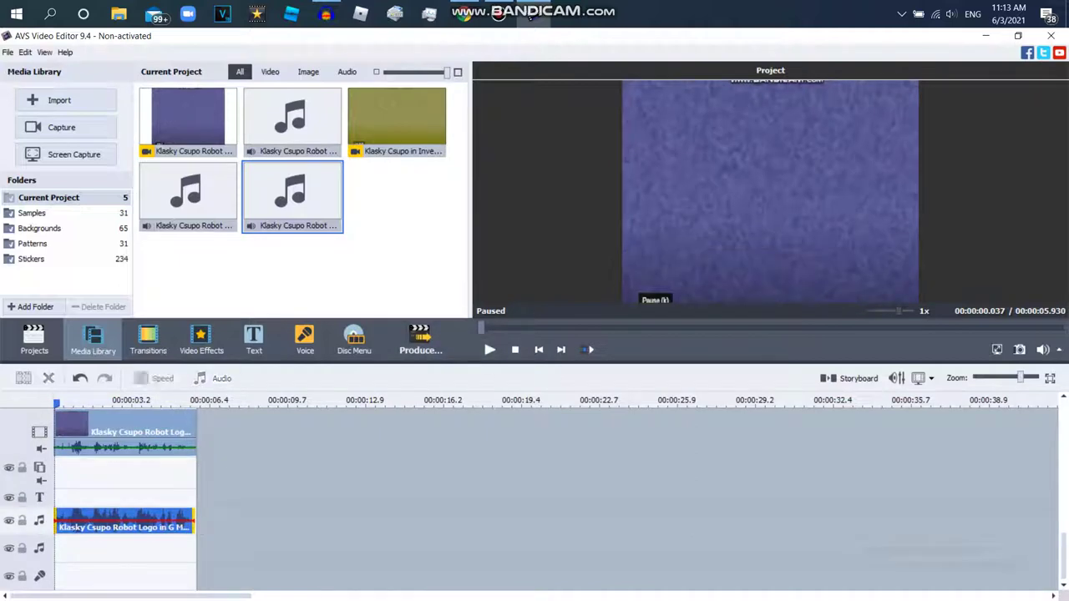
# Mute the original audio of the Klasky Csupo Robot Logo clip on the main video track
pyautogui.rightClick(159, 434)
pyautogui.click(200, 338)
pyautogui.click(109, 402)
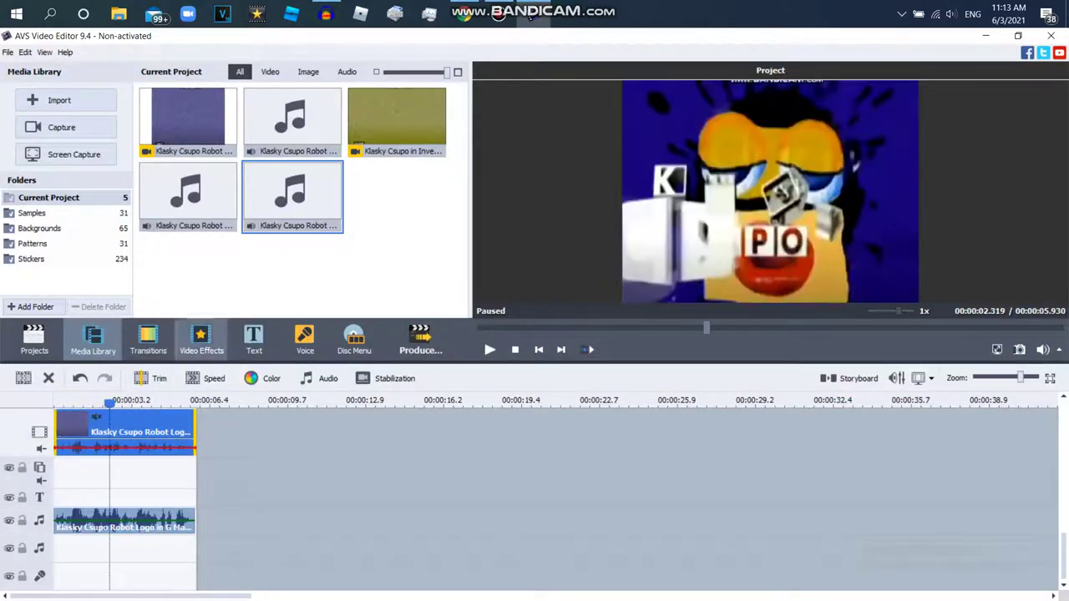
# Add the Invert video effect to the effects track and trim it to the length of the video clip
pyautogui.click(201, 338)
pyautogui.scroll(2, 292, 200)
pyautogui.moveTo(293, 121); pyautogui.dragTo(368, 167)
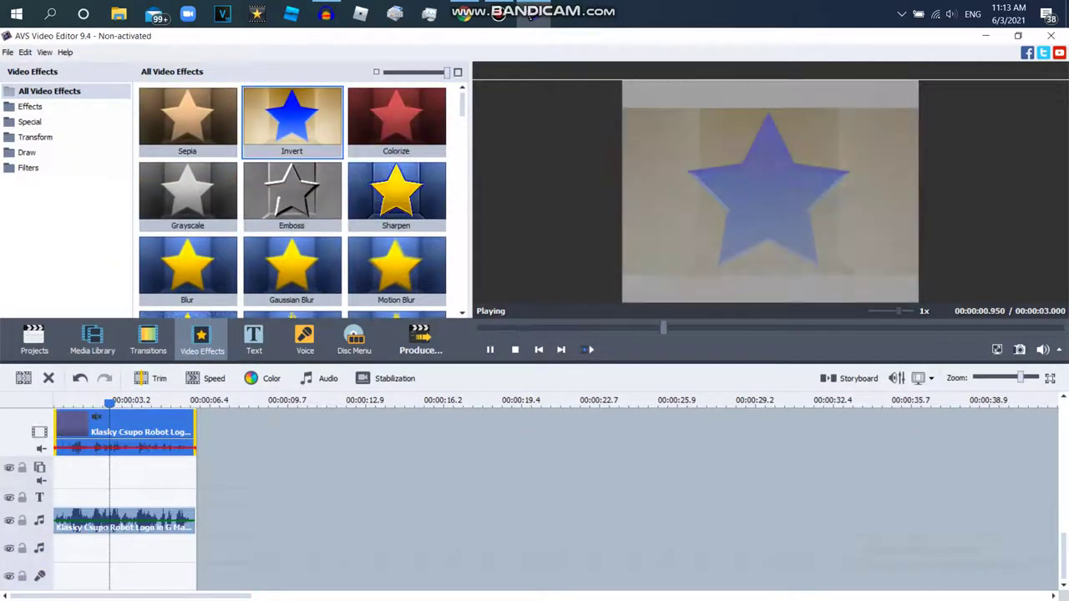
pyautogui.moveTo(292, 121); pyautogui.dragTo(124, 473)
pyautogui.moveTo(388, 467); pyautogui.dragTo(196, 468)
# Add the Orange-Blue video effect on the second effects track and trim it to the end of the clip
pyautogui.scroll(-10, 292, 201)
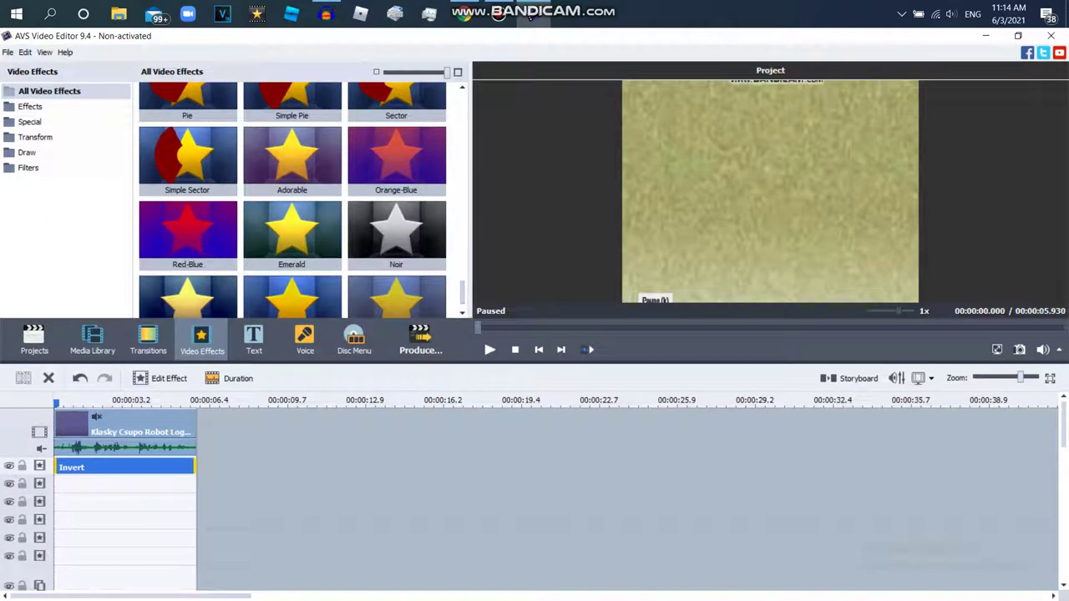
pyautogui.moveTo(396, 158); pyautogui.dragTo(93, 487)
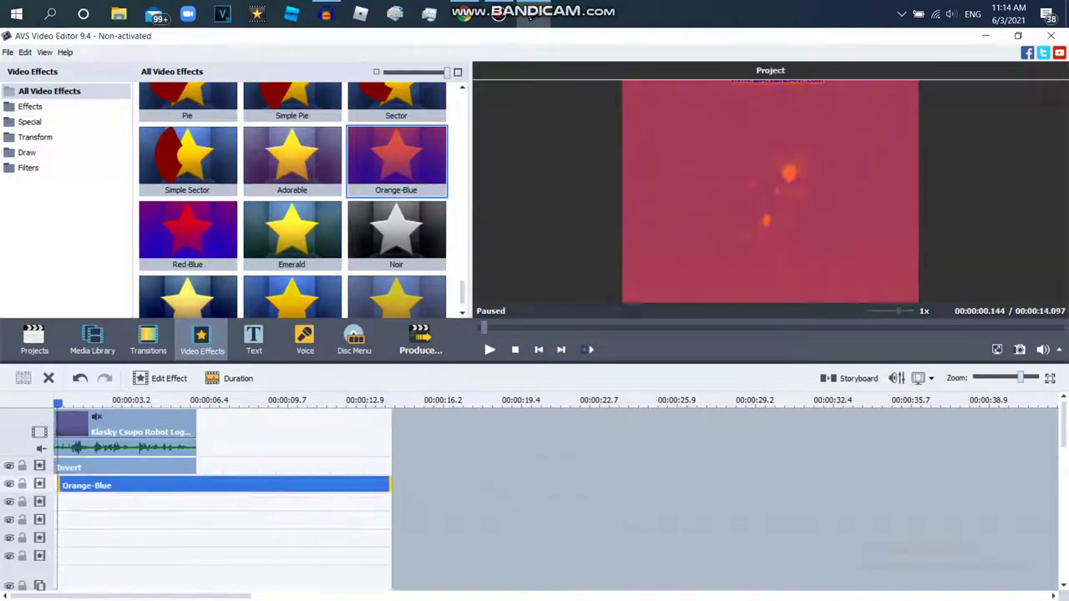
pyautogui.moveTo(387, 486); pyautogui.dragTo(195, 486)
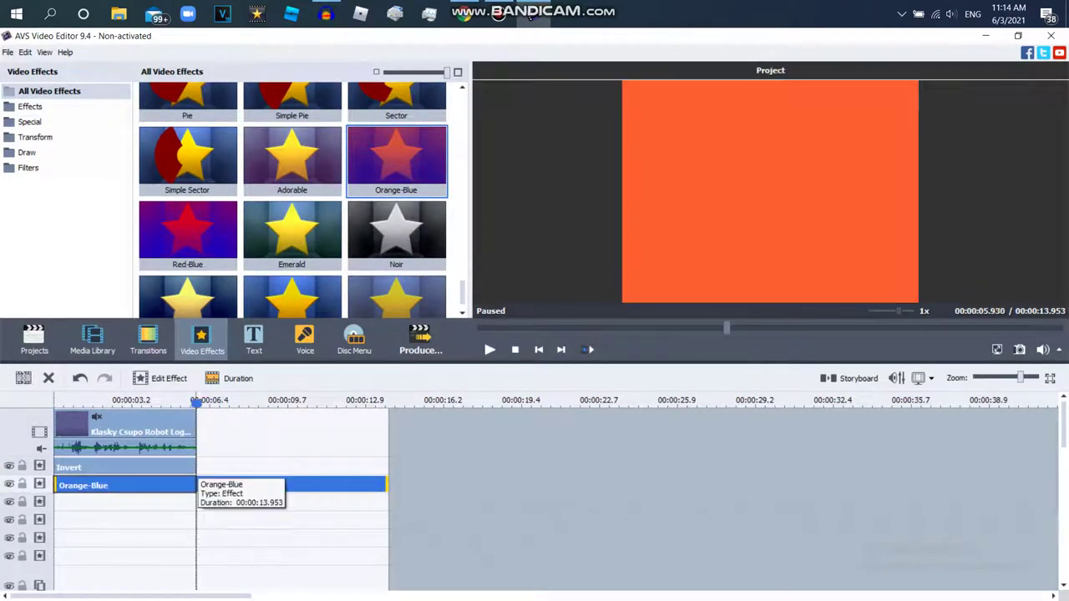
# Set the level of the Orange-Blue effect to 70
pyautogui.click(664, 327)
pyautogui.moveTo(1020, 379); pyautogui.dragTo(1026, 379)
pyautogui.moveTo(664, 327); pyautogui.dragTo(747, 328)
pyautogui.click(161, 379)
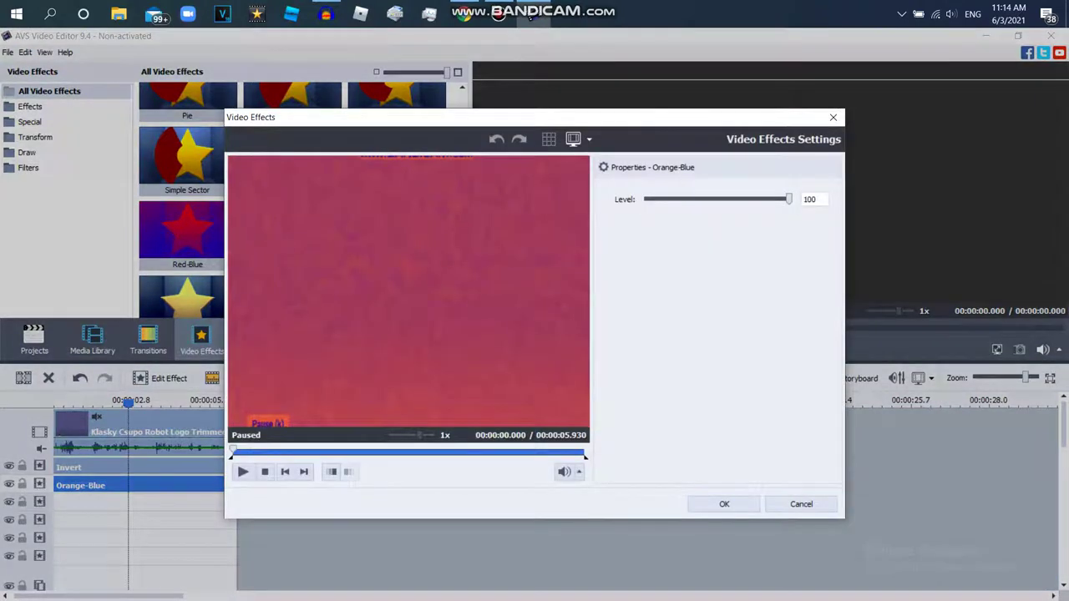
pyautogui.moveTo(789, 199); pyautogui.dragTo(736, 199)
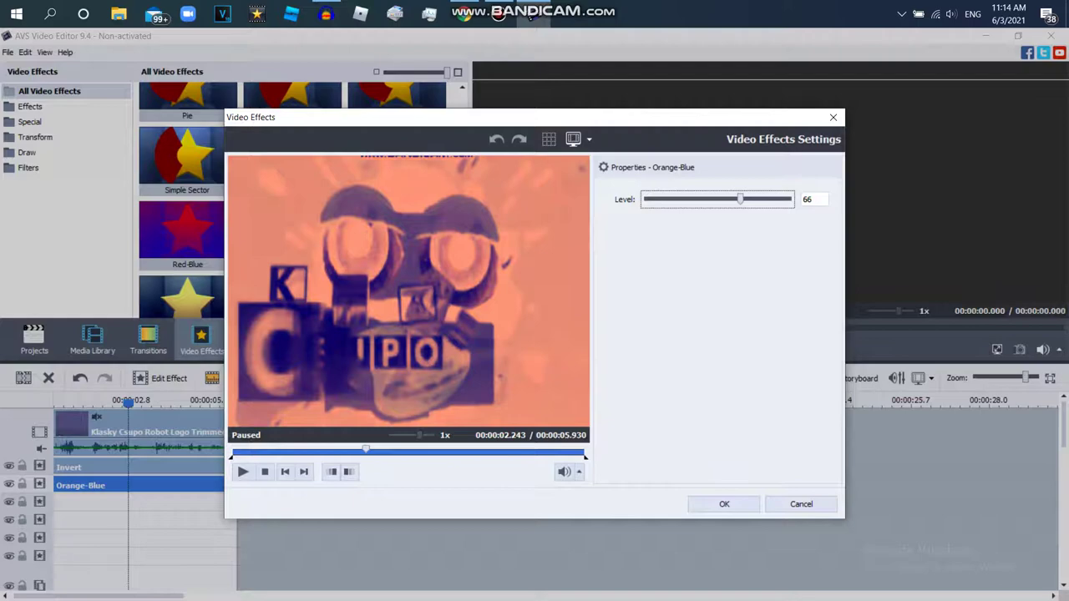
pyautogui.write('70')
pyautogui.click(724, 505)
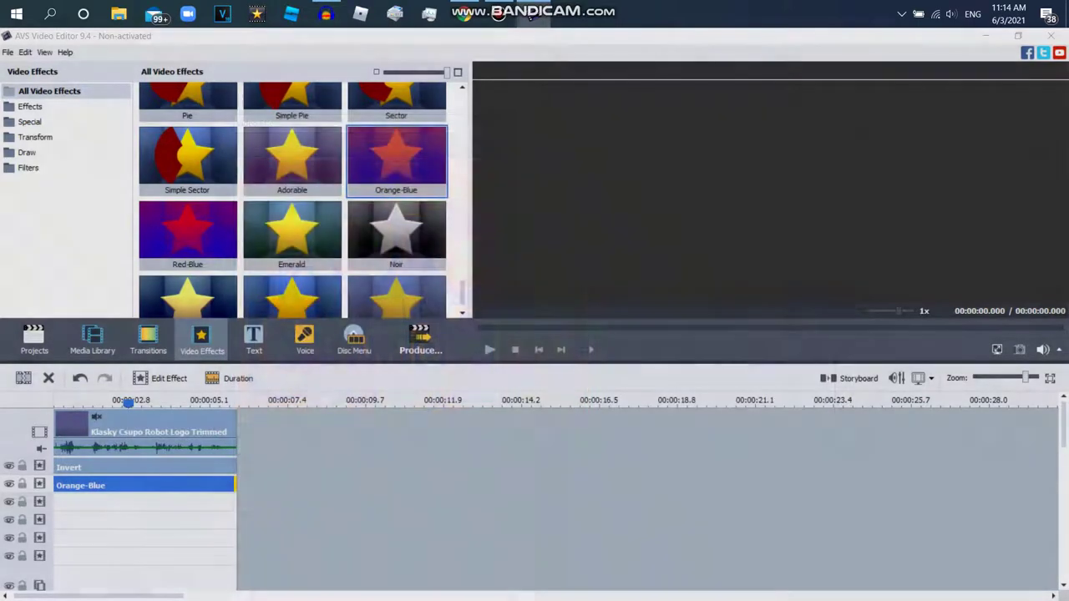
# Add the Color Exchange effect on the third effects track and match its length to the video clip
pyautogui.moveTo(463, 292); pyautogui.dragTo(463, 244)
pyautogui.scroll(10, 301, 200)
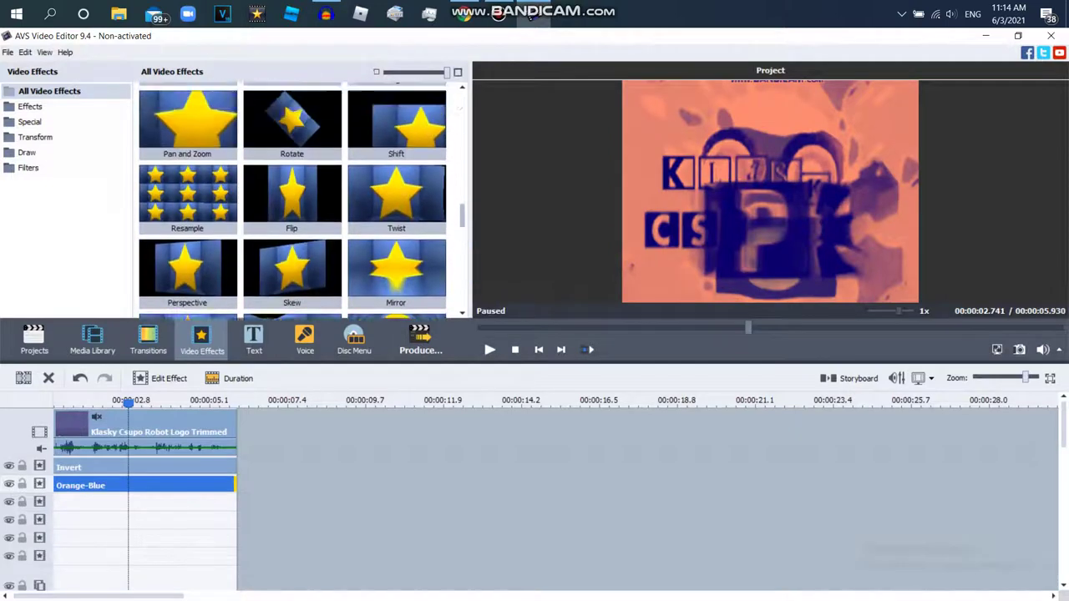
pyautogui.moveTo(291, 267); pyautogui.dragTo(129, 543)
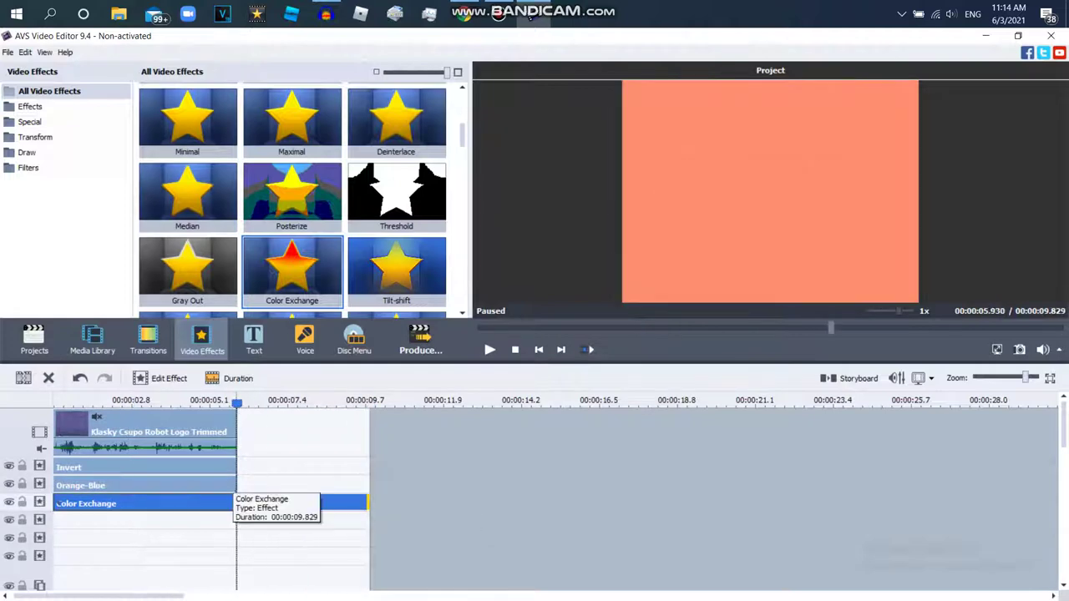
pyautogui.moveTo(254, 504); pyautogui.dragTo(257, 503)
pyautogui.moveTo(256, 403); pyautogui.dragTo(155, 403)
pyautogui.click(154, 404)
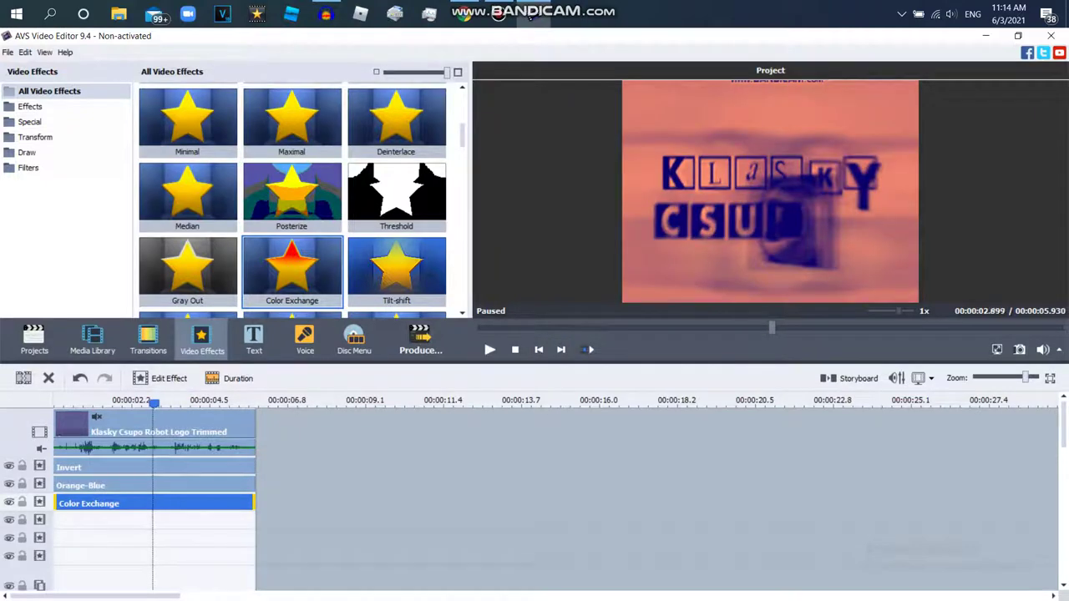
# Open the Color Exchange settings and check the G-Major 778 VideoFX instructions in the YouTube description in Chrome
pyautogui.click(163, 378)
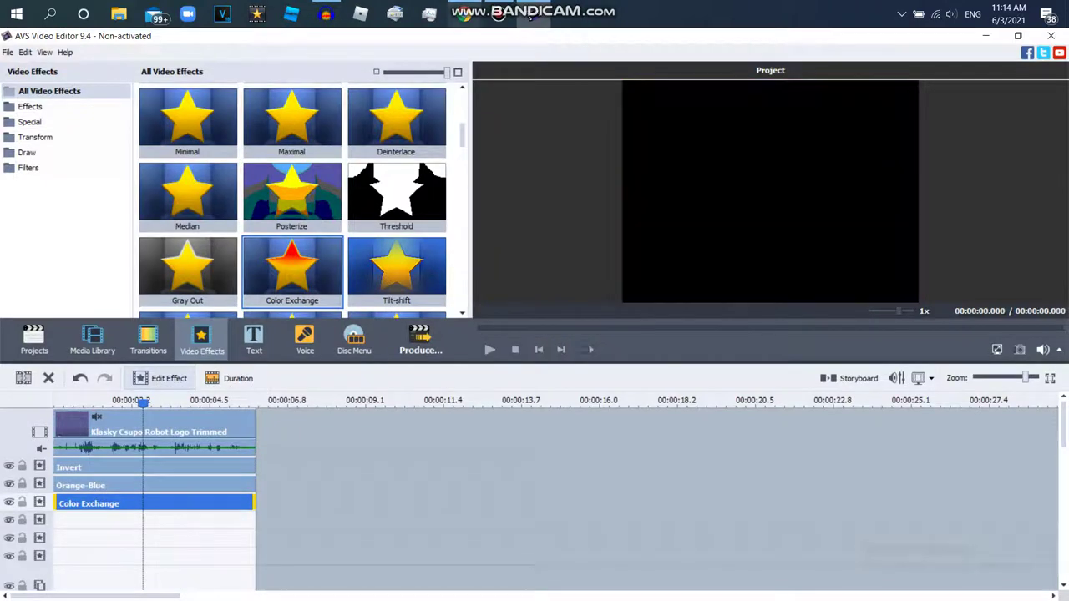
pyautogui.click(464, 14)
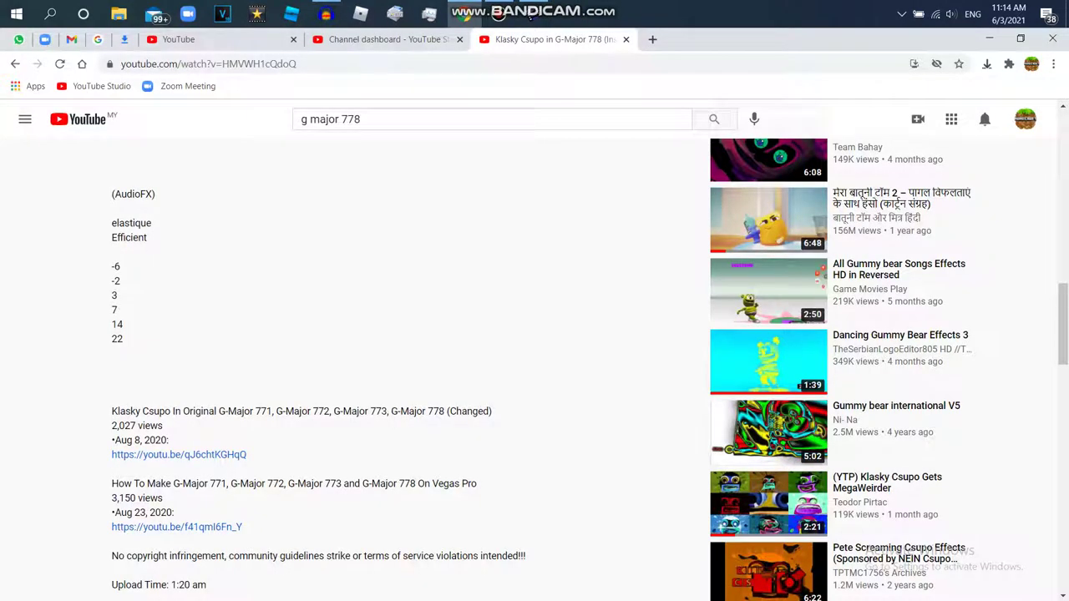
pyautogui.scroll(4, 535, 367)
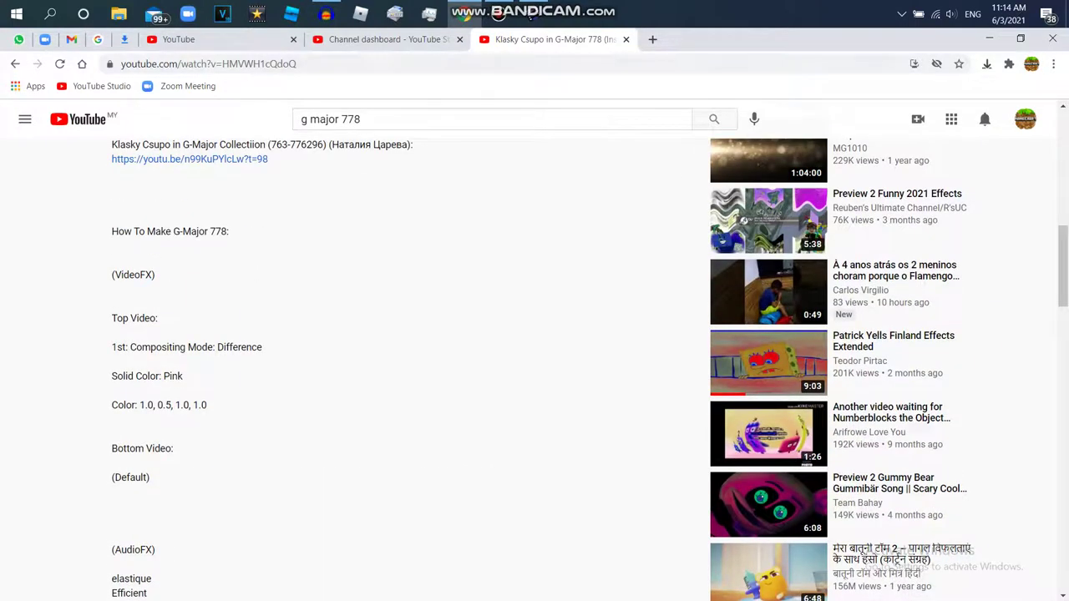
pyautogui.click(533, 15)
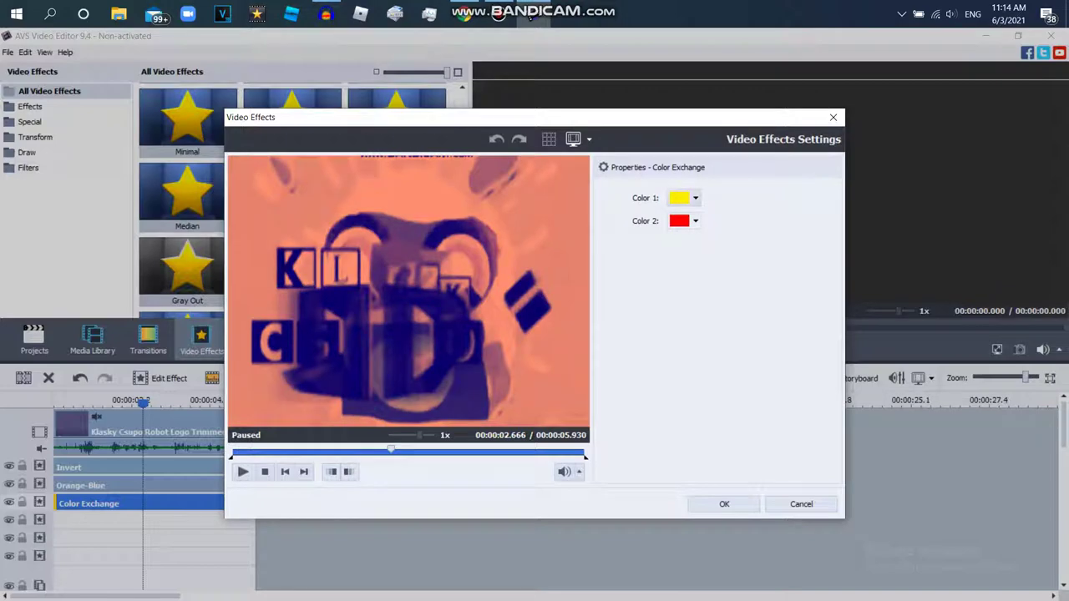
# Try the salmon background shade sampled from the frame and a near-white shade as Color 1 of Color Exchange
pyautogui.click(695, 198)
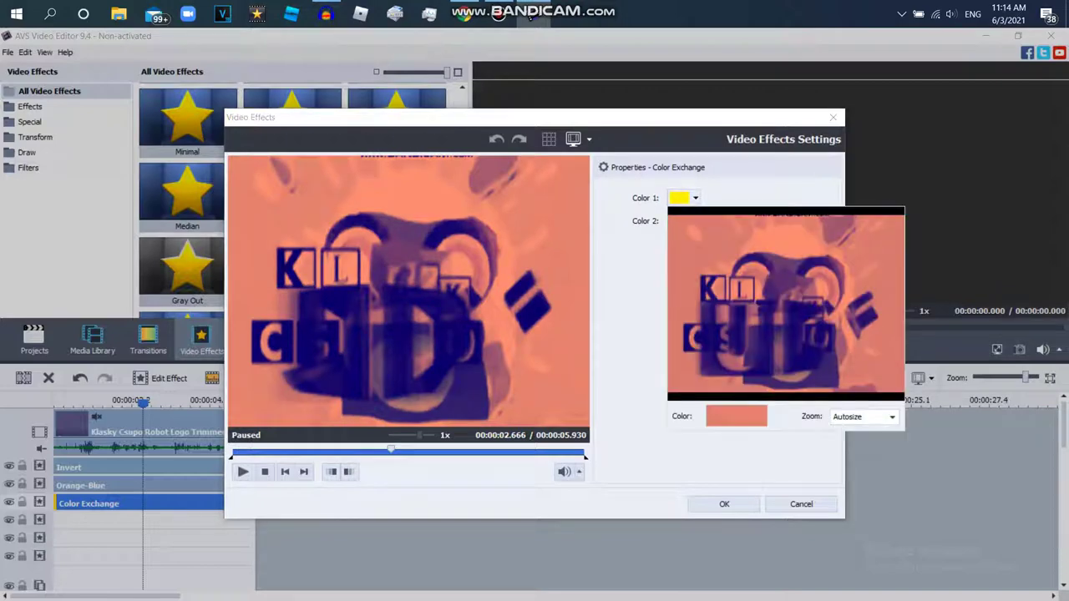
pyautogui.click(710, 242)
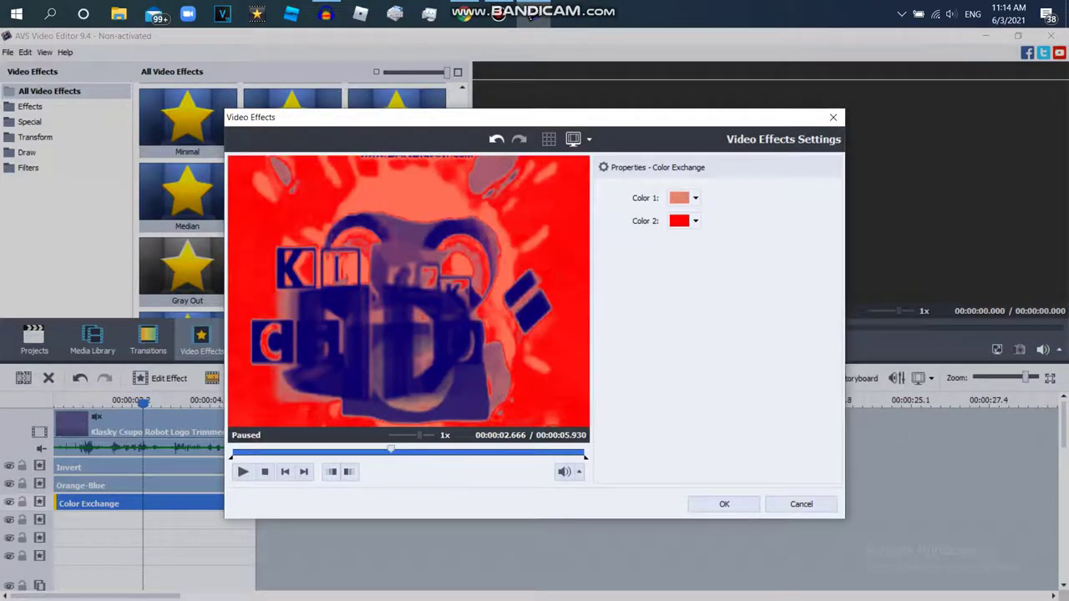
pyautogui.click(695, 221)
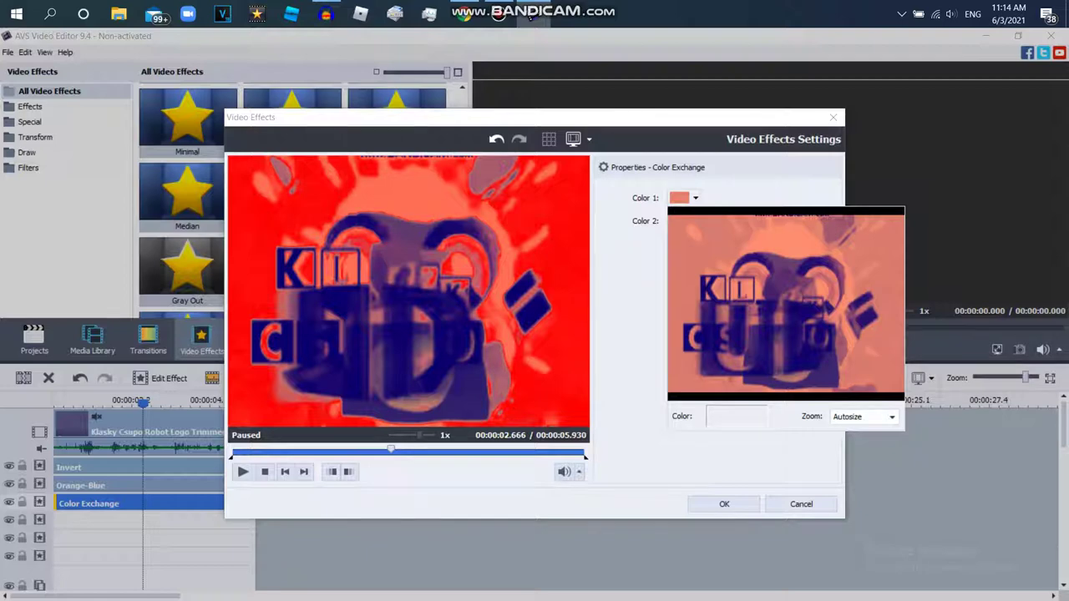
pyautogui.click(781, 416)
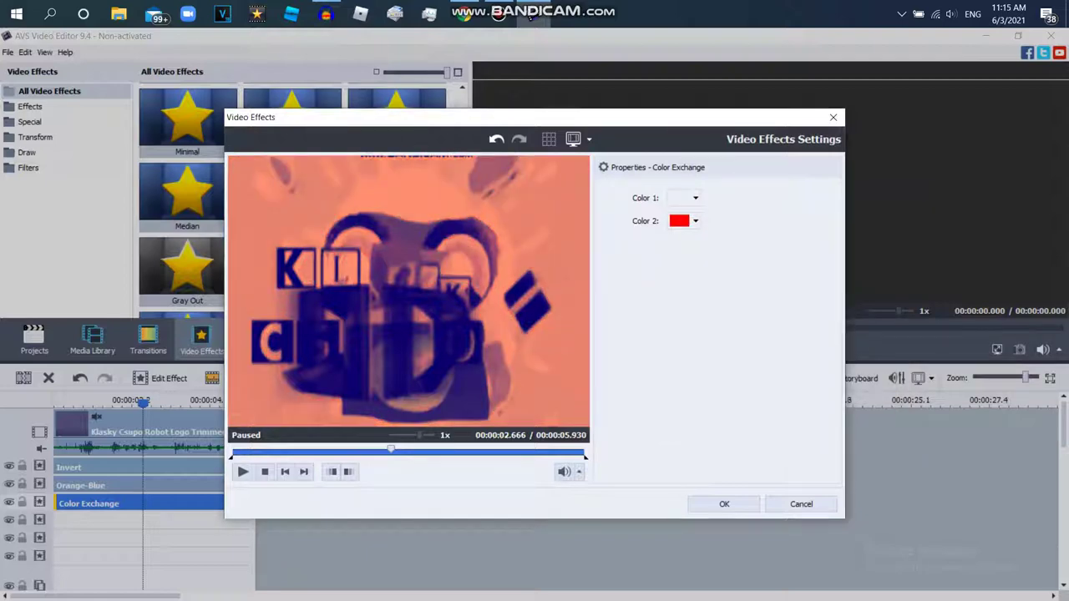
pyautogui.click(695, 198)
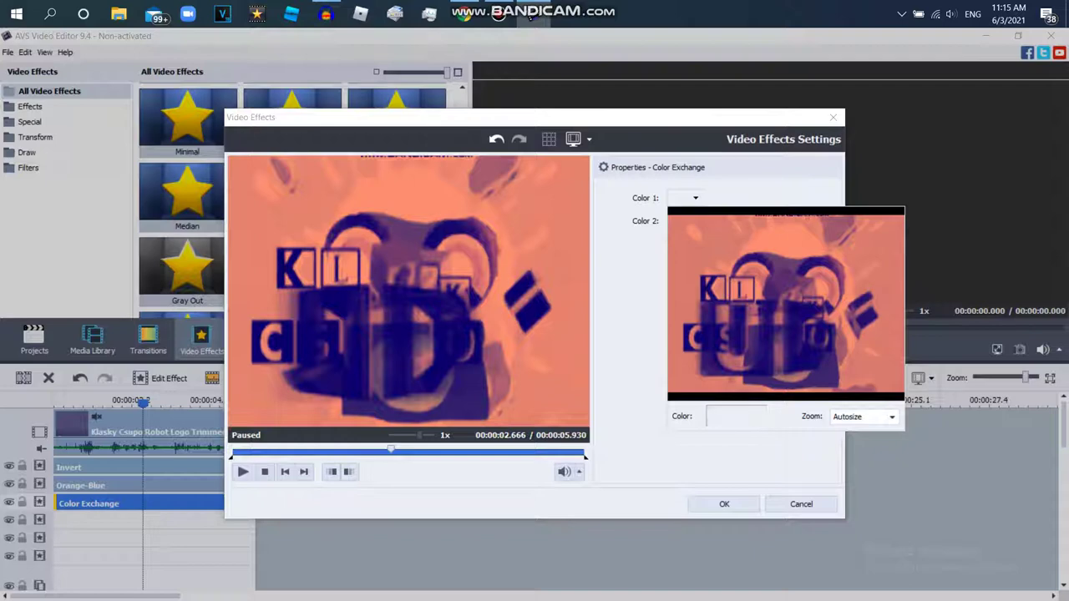
pyautogui.press('Escape')
# Try black and again a sampled near-white shade as Color 1 of Color Exchange
pyautogui.click(695, 198)
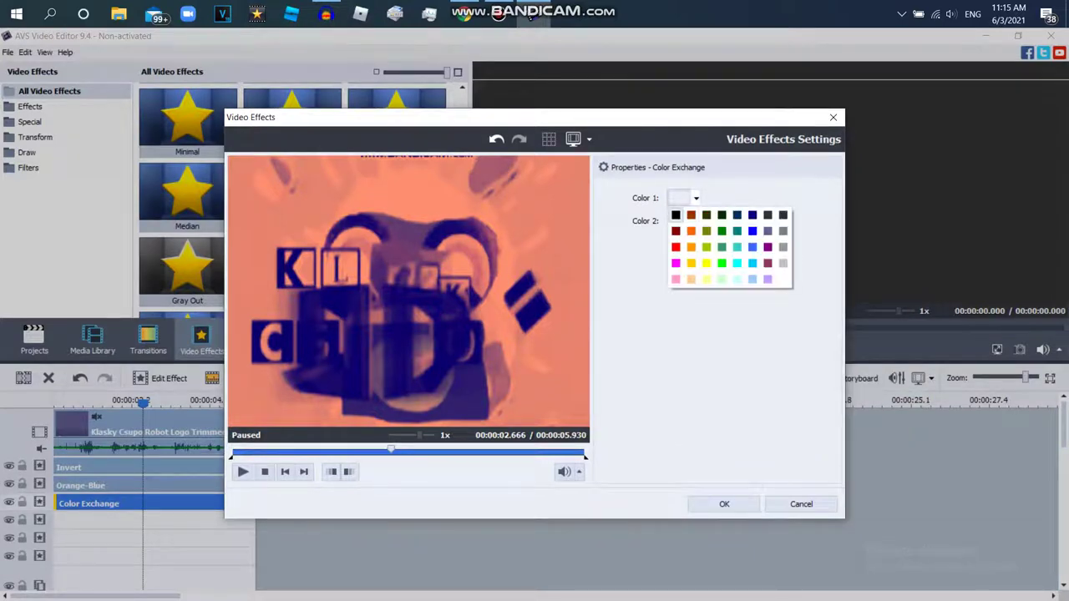
pyautogui.click(676, 215)
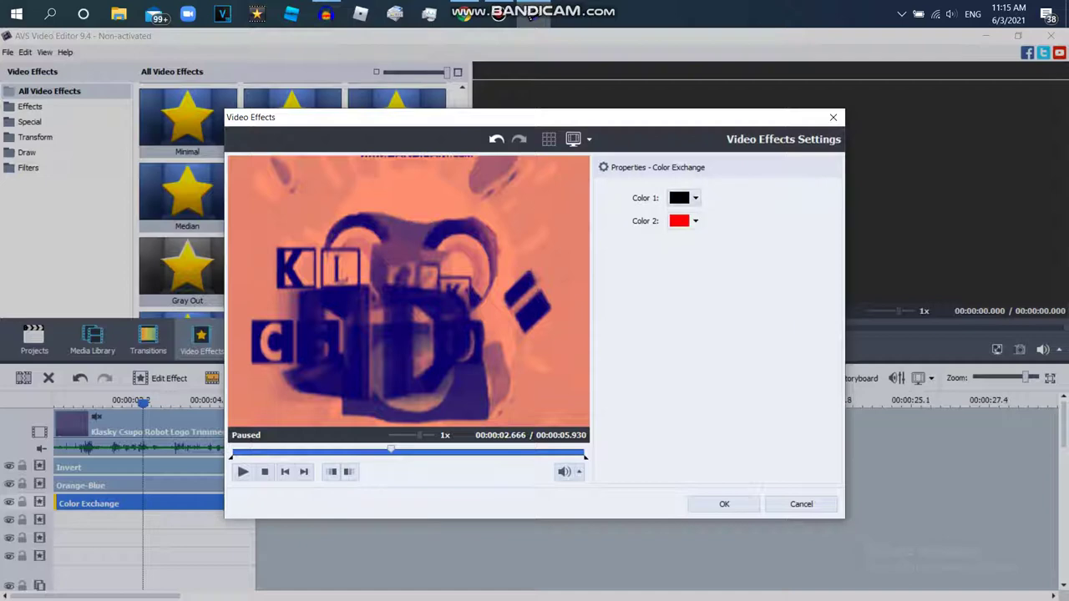
pyautogui.click(680, 198)
pyautogui.click(736, 416)
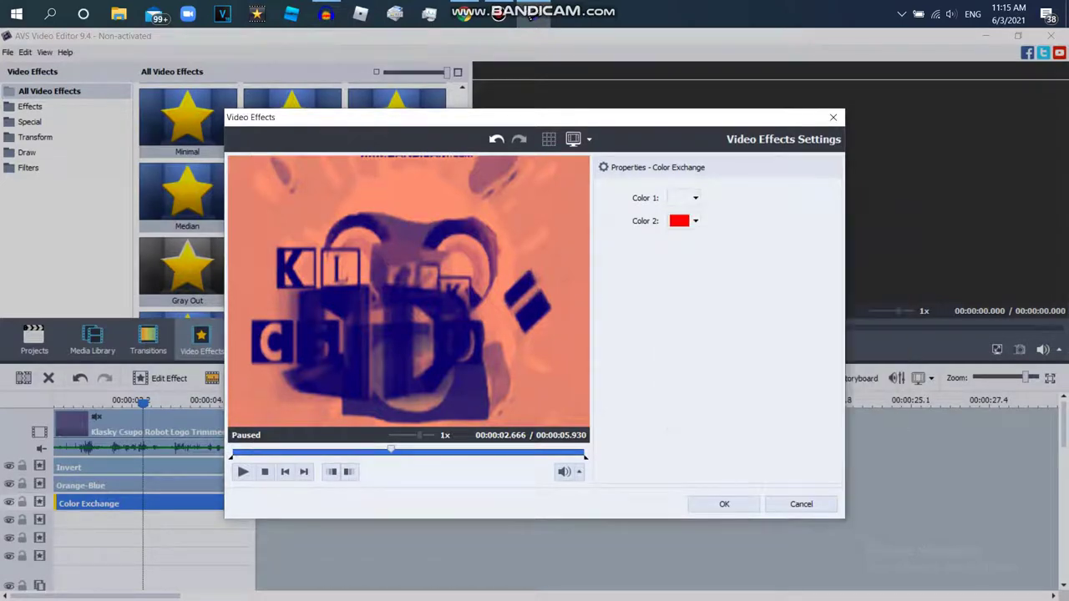
# Set Color 1 of Color Exchange to dark blue and Color 2 to magenta
pyautogui.click(695, 198)
pyautogui.click(753, 214)
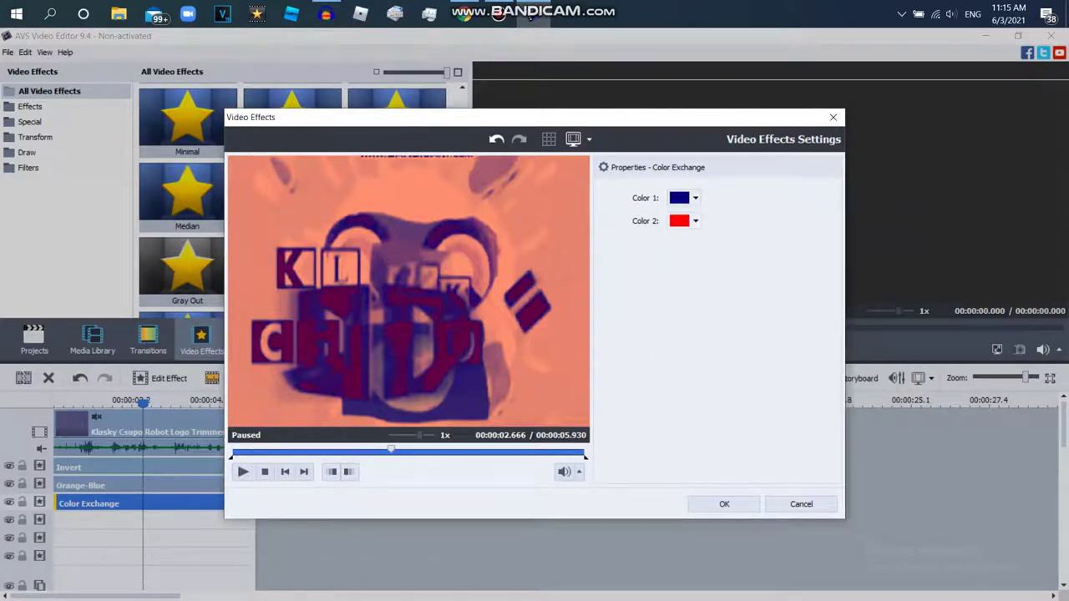
pyautogui.click(696, 220)
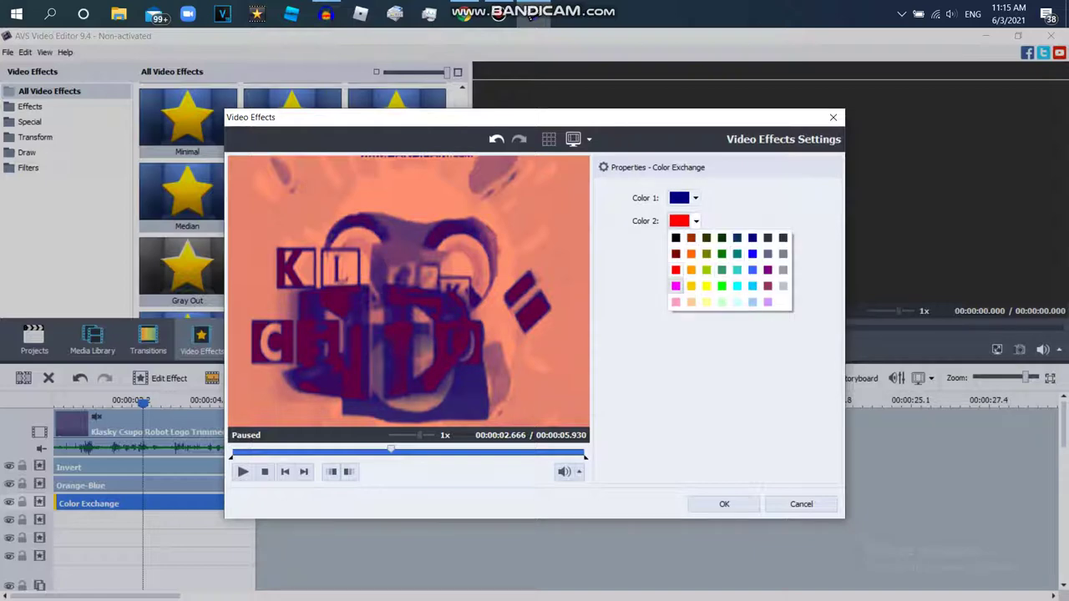
pyautogui.click(676, 286)
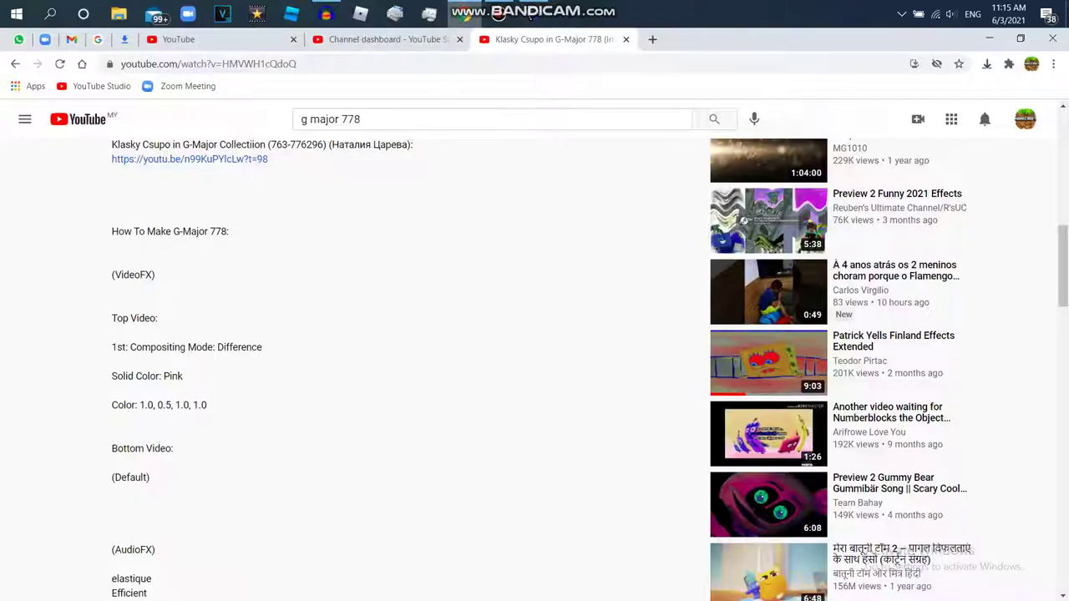
# Switch to Chrome and examine the colours of the reference G-Major 778 video at about 0:02
pyautogui.moveTo(1063, 266); pyautogui.dragTo(1063, 151)
pyautogui.click(382, 478)
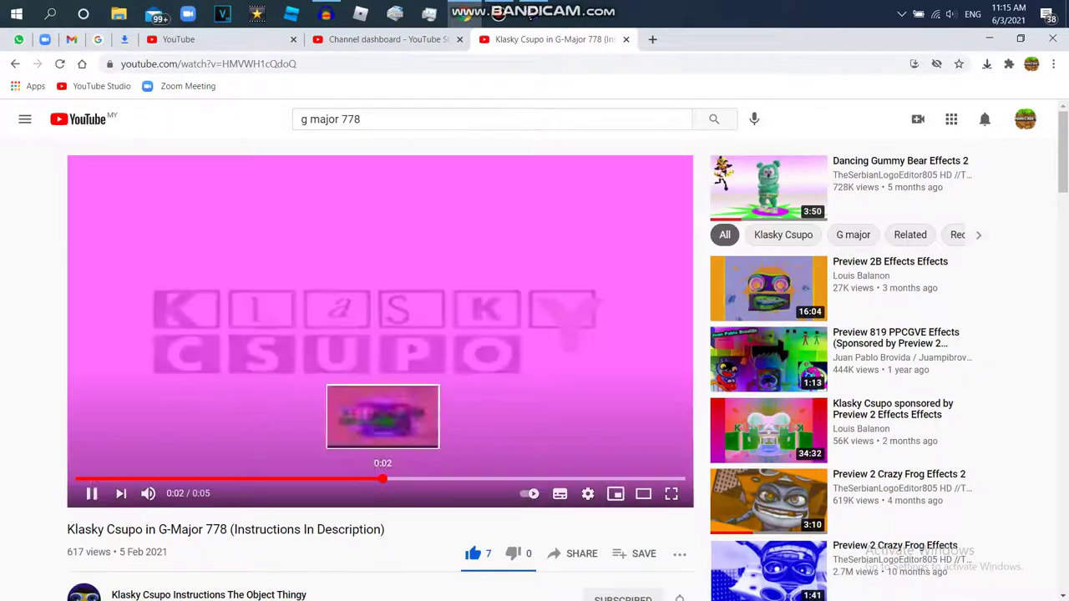
pyautogui.moveTo(383, 479); pyautogui.dragTo(336, 479)
pyautogui.press('space')
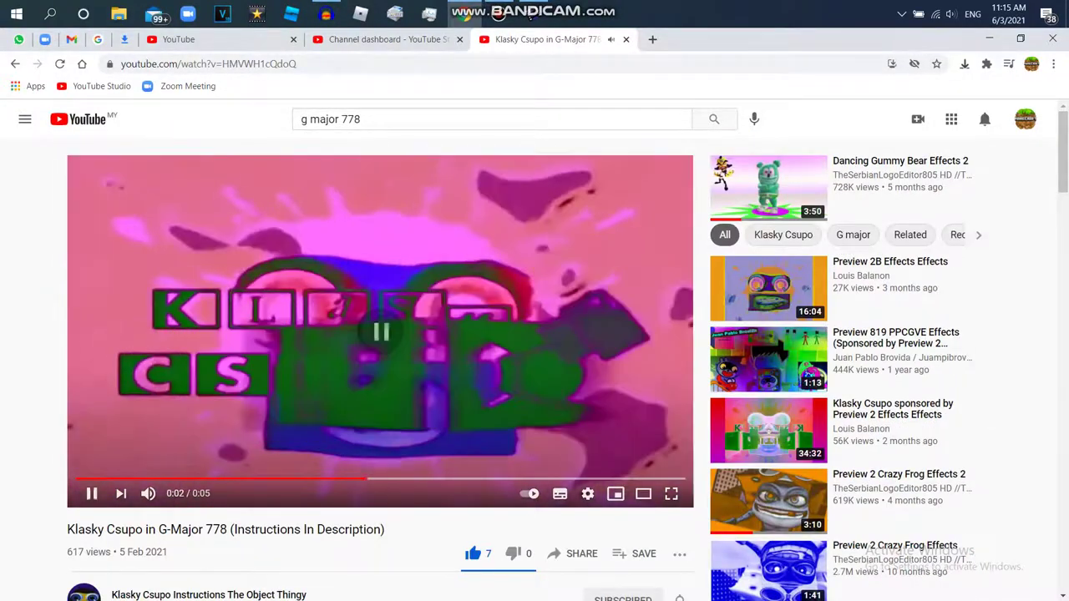
# Switch back to AVS Video Editor, try bright green and then medium green as Color 2, and apply the Color Exchange settings
pyautogui.hotkey('alt', 'Tab')
pyautogui.click(696, 221)
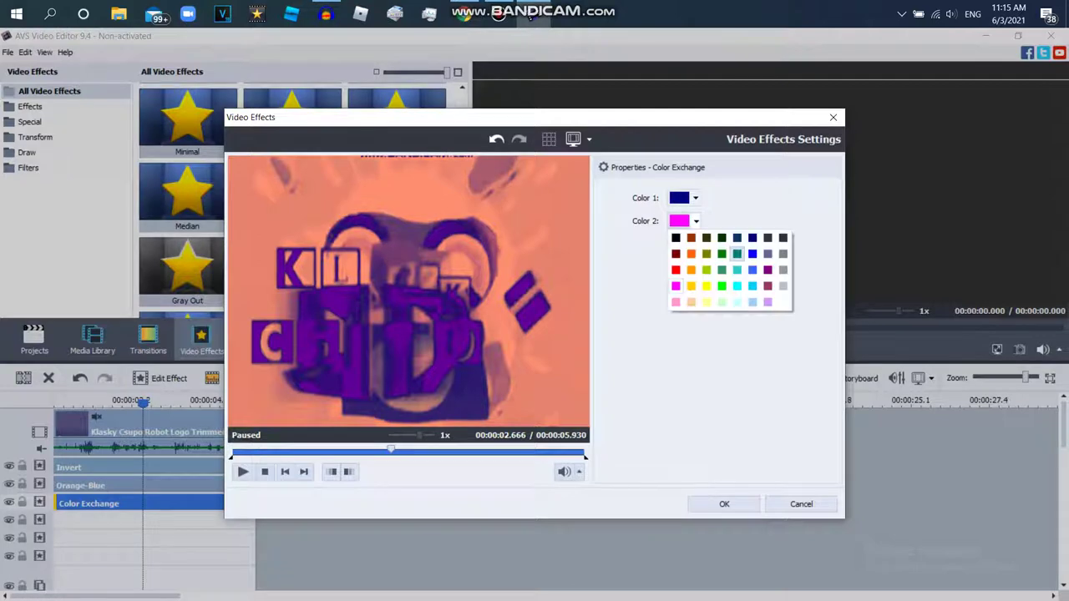
pyautogui.click(722, 286)
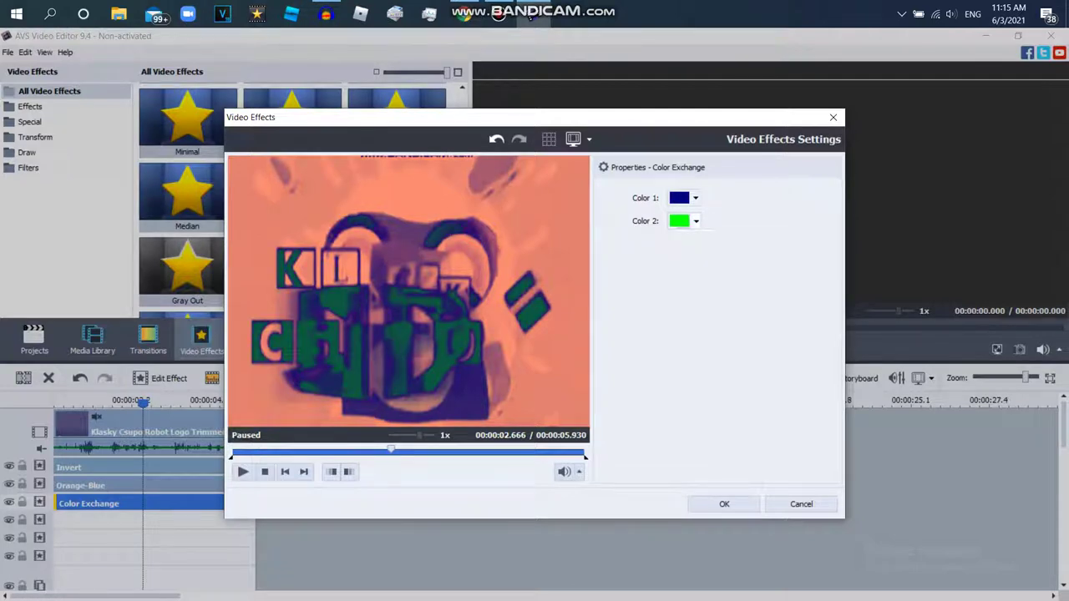
pyautogui.click(696, 221)
pyautogui.click(722, 270)
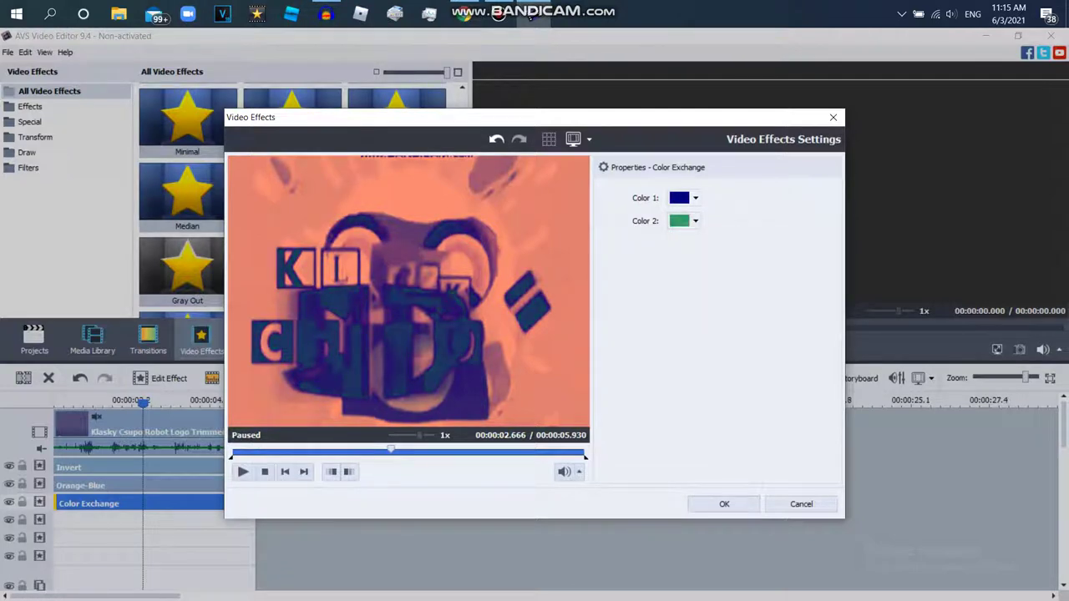
pyautogui.click(725, 504)
# Delete the Color Exchange and Orange-Blue effects from the effects tracks
pyautogui.rightClick(122, 501)
pyautogui.click(166, 493)
pyautogui.rightClick(143, 486)
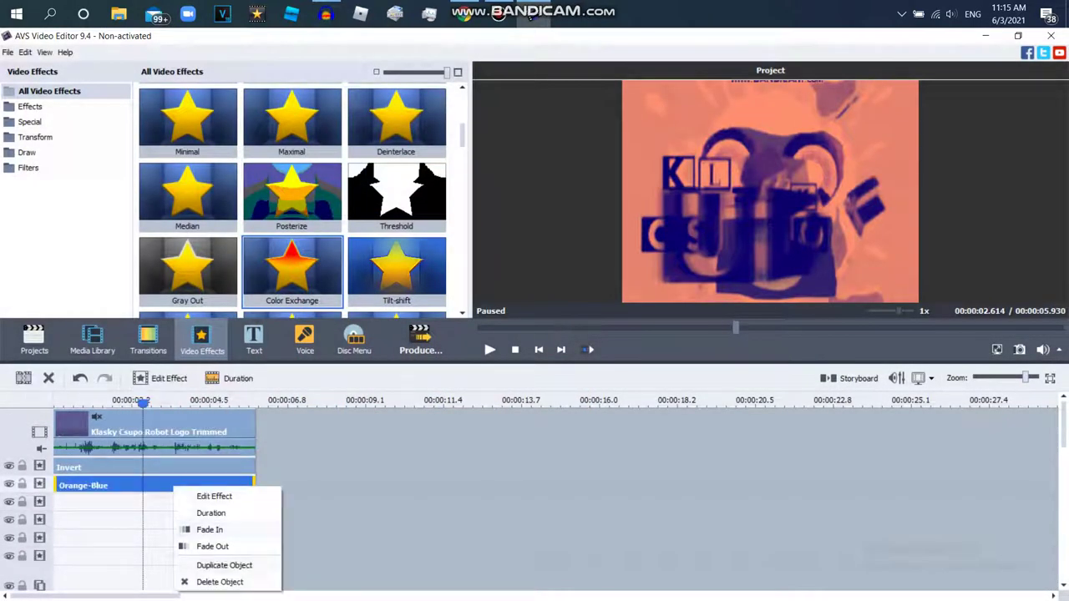
pyautogui.click(183, 578)
# Add the Sepia effect on the effects track below Invert and trim it to the end of the Klasky Csupo clip
pyautogui.scroll(-10, 292, 200)
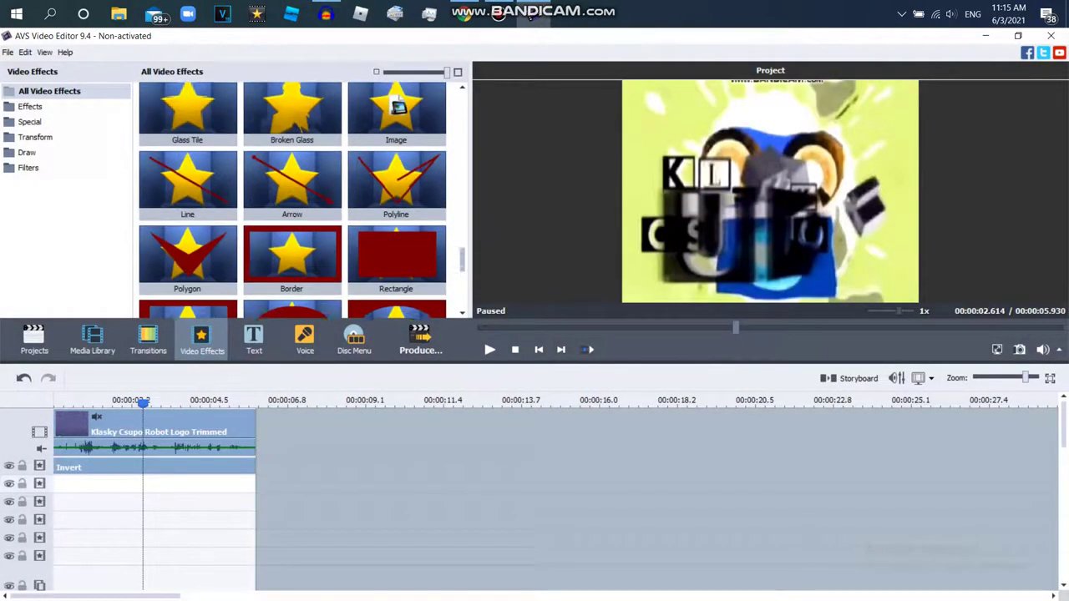
pyautogui.scroll(-3, 293, 201)
pyautogui.scroll(10, 292, 201)
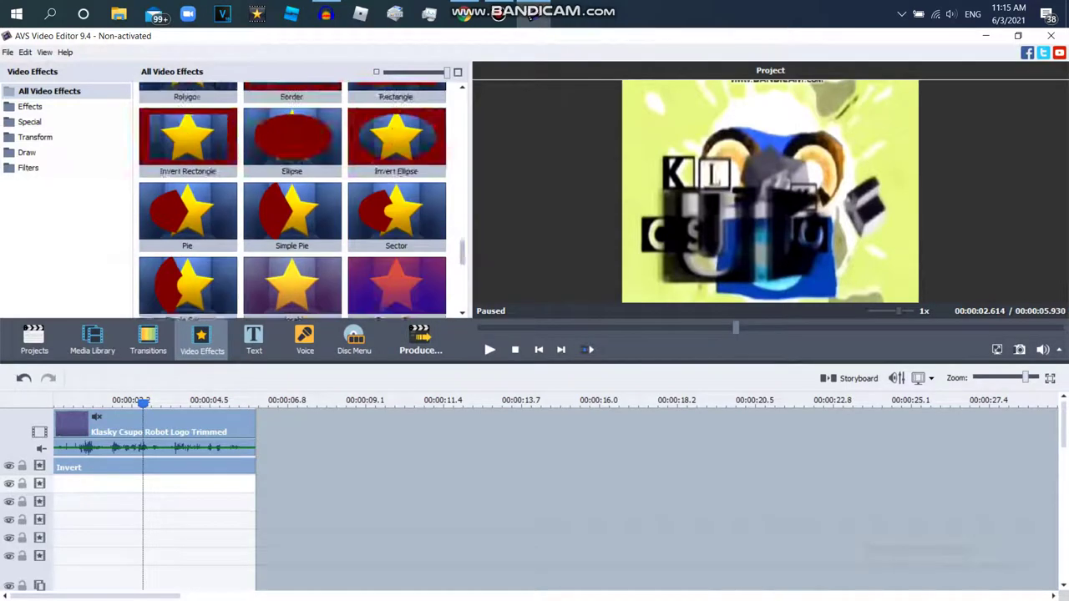
pyautogui.scroll(10, 293, 201)
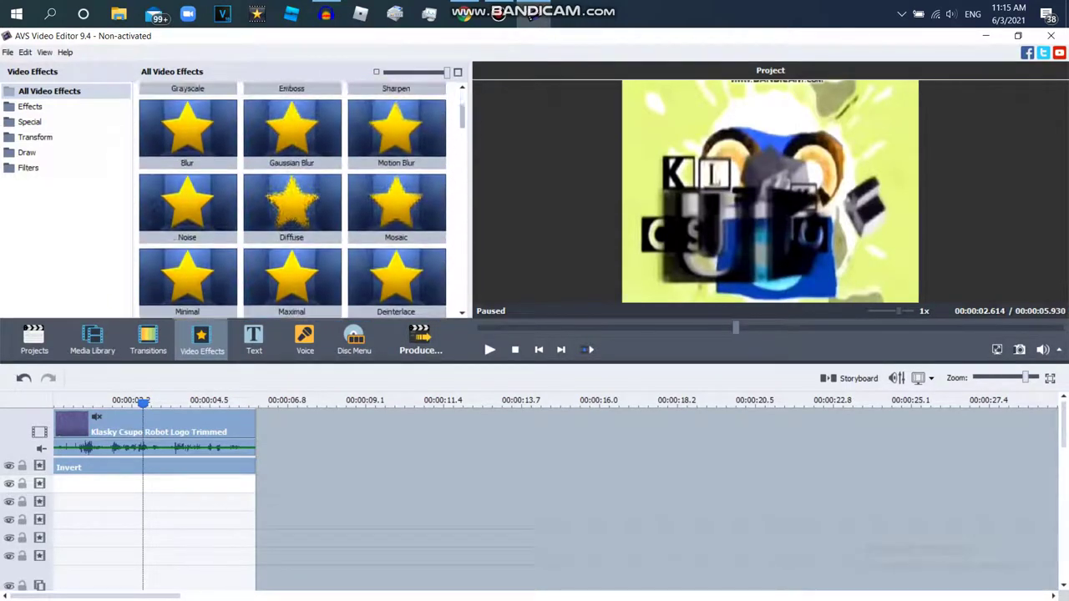
pyautogui.moveTo(187, 121); pyautogui.dragTo(83, 485)
pyautogui.moveTo(386, 485); pyautogui.dragTo(255, 488)
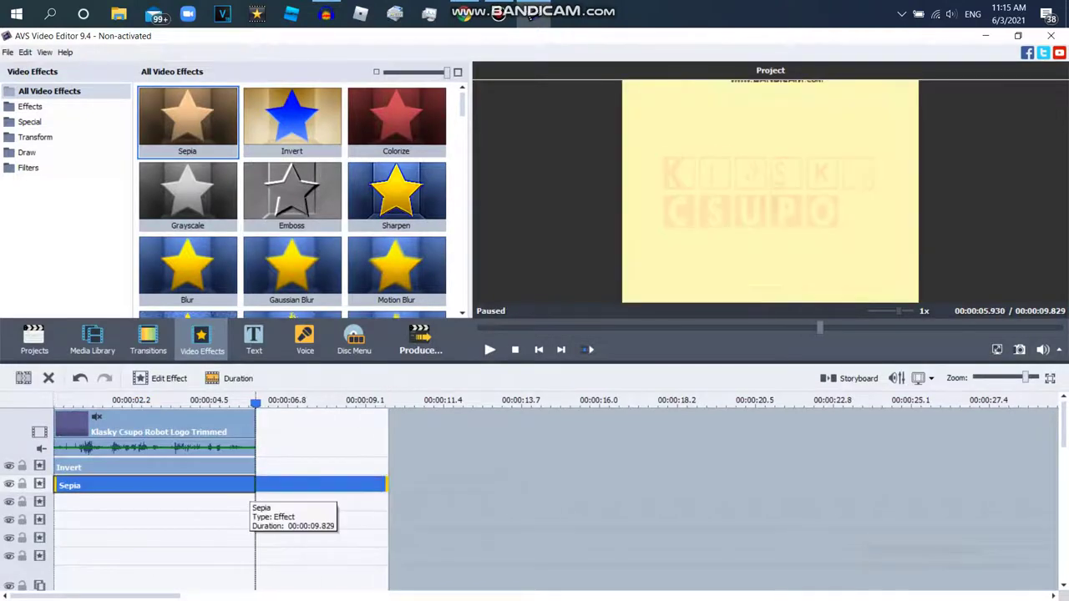
# Open the Sepia settings with the preview at about 2.56 s and set Green to 0 and Blue to 100, keeping Red at 100
pyautogui.click(149, 402)
pyautogui.click(160, 379)
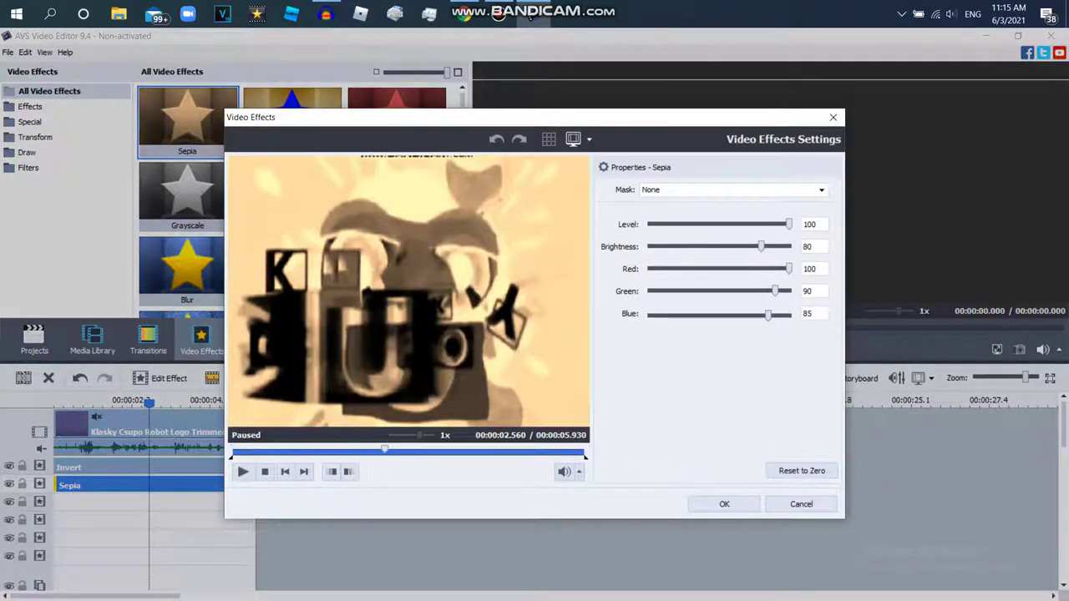
pyautogui.moveTo(775, 291); pyautogui.dragTo(648, 290)
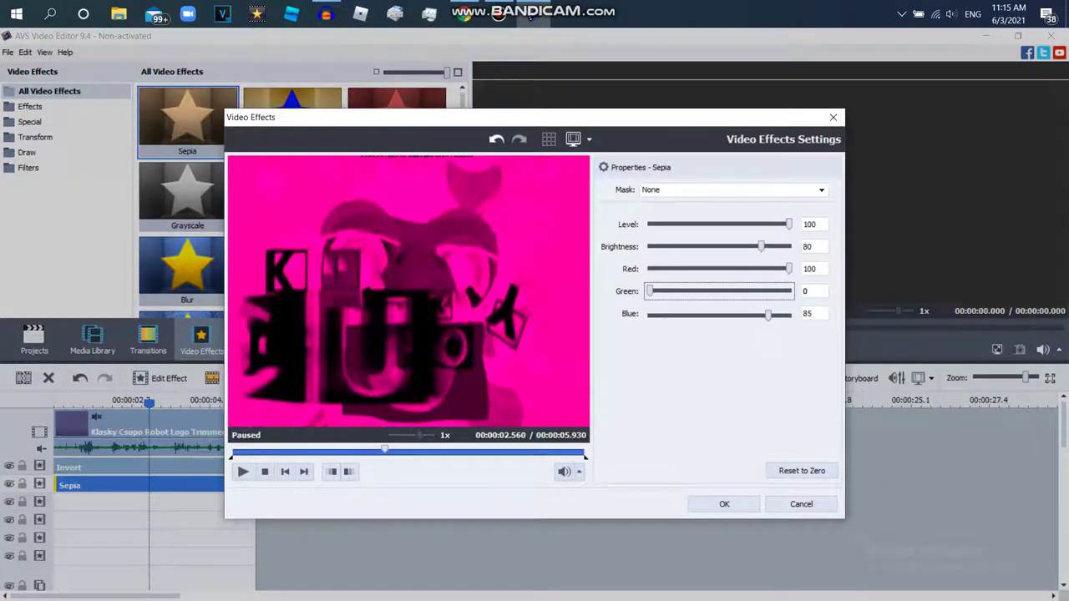
pyautogui.moveTo(769, 315); pyautogui.dragTo(791, 315)
pyautogui.moveTo(789, 268)
pyautogui.mouseDown()
pyautogui.moveTo(731, 269)
pyautogui.moveTo(788, 268)
pyautogui.mouseUp()
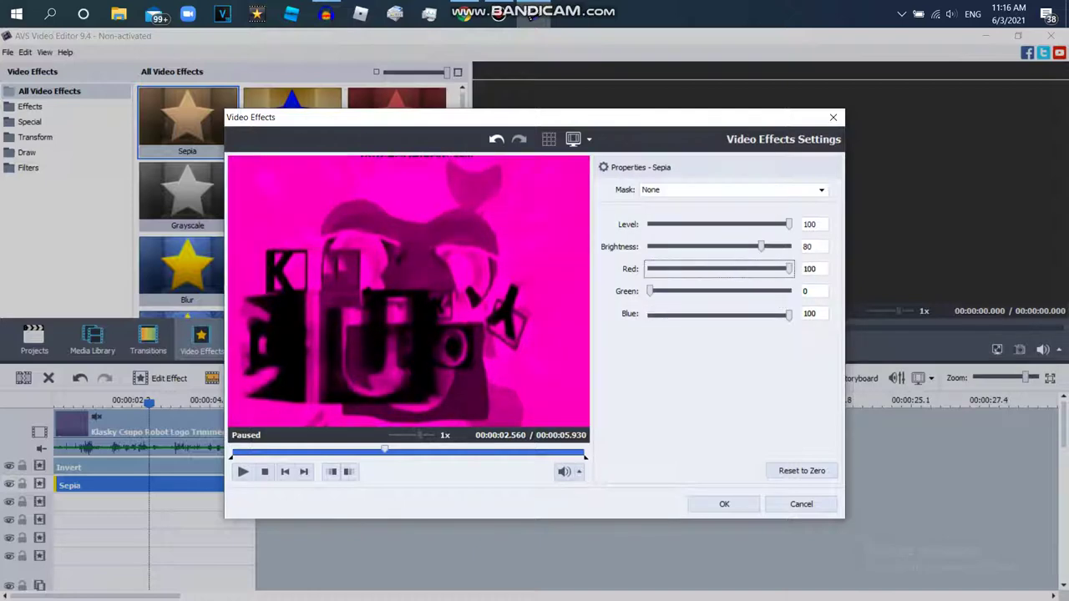
# Try Green at 38, set the Sepia Level to 50 and Green back to 0, and apply the settings
pyautogui.moveTo(650, 291); pyautogui.dragTo(702, 291)
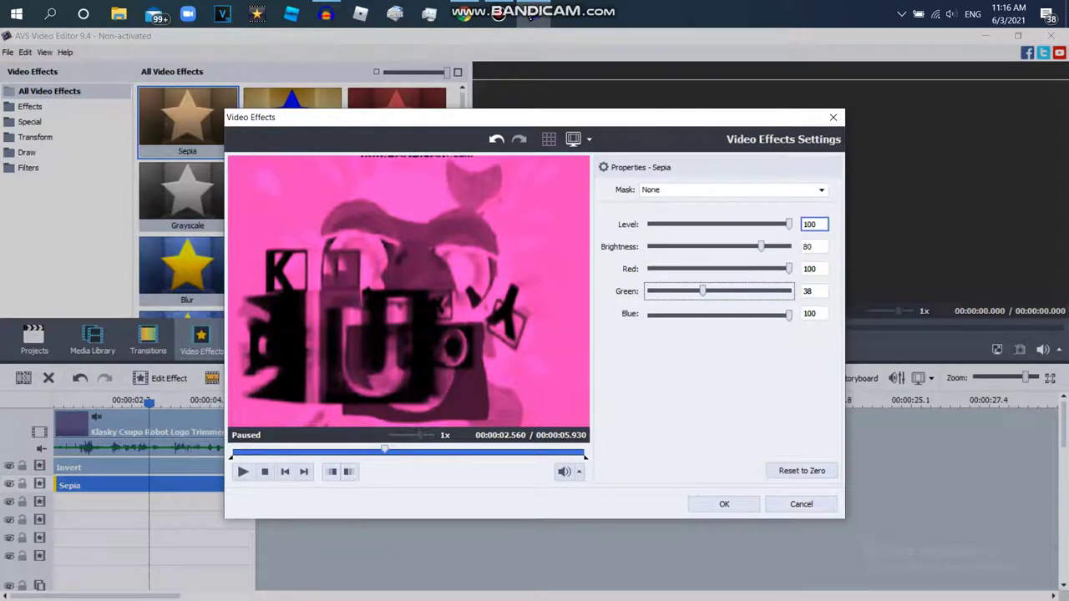
pyautogui.write('50')
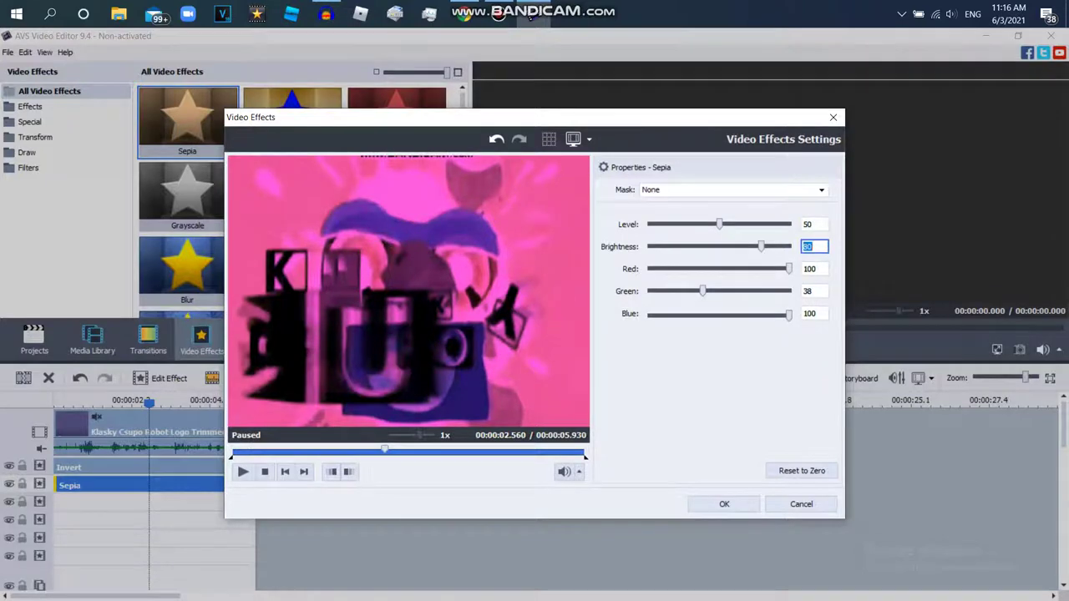
pyautogui.moveTo(703, 291); pyautogui.dragTo(650, 290)
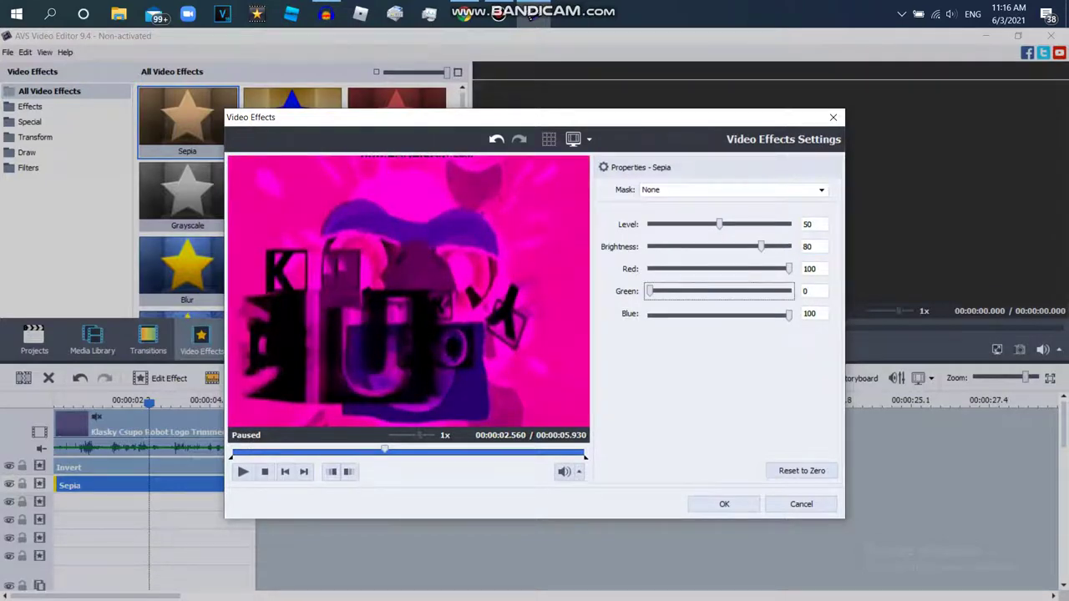
pyautogui.click(724, 504)
# Add the Color Exchange effect on the track below Sepia and trim it to the end of the clip
pyautogui.scroll(-5, 292, 201)
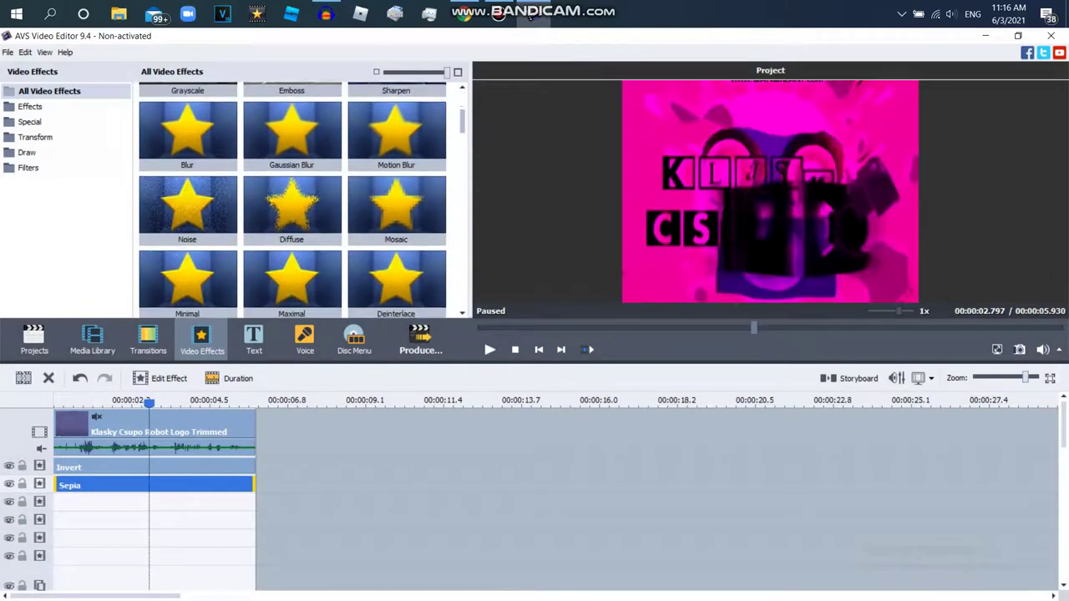
pyautogui.moveTo(292, 142); pyautogui.dragTo(125, 504)
pyautogui.moveTo(386, 504); pyautogui.dragTo(255, 504)
# Set Color 1 of Color Exchange to black and Color 2 to bright green, and apply the settings
pyautogui.click(131, 402)
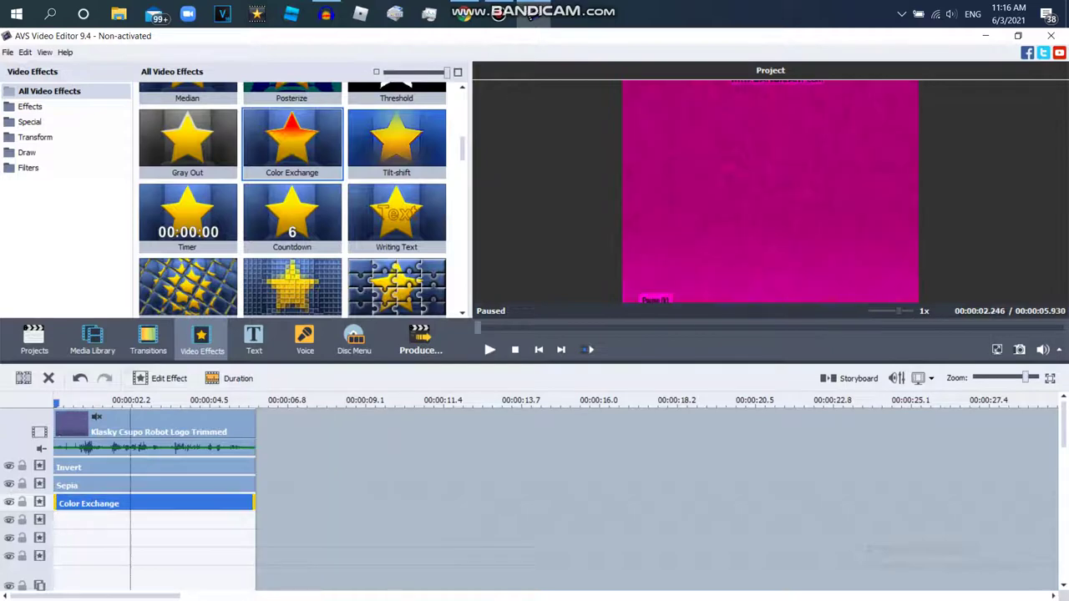
pyautogui.click(160, 379)
pyautogui.click(159, 378)
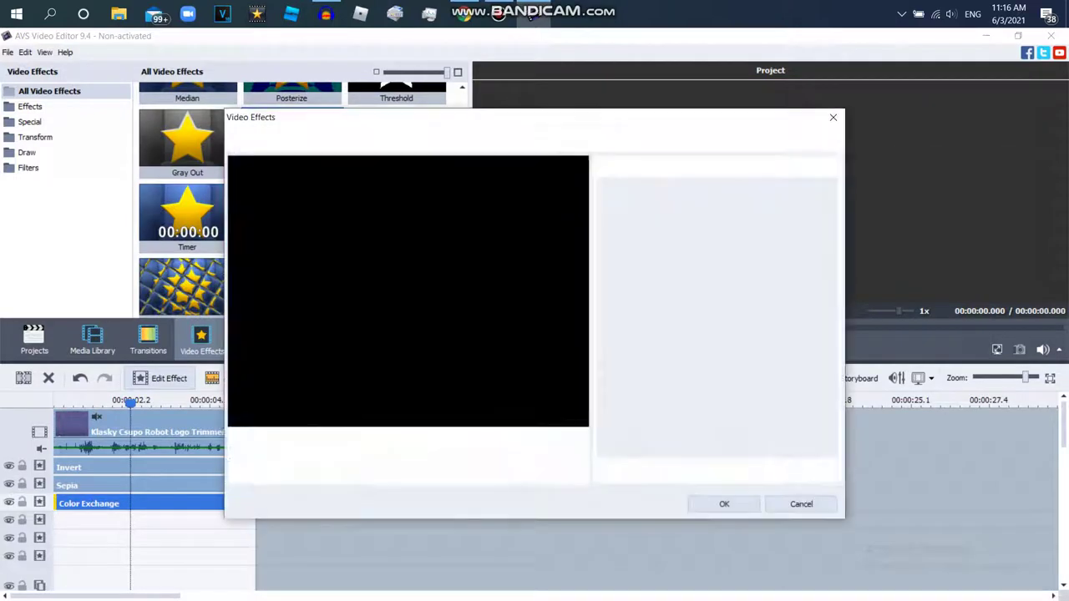
pyautogui.click(696, 198)
pyautogui.click(675, 215)
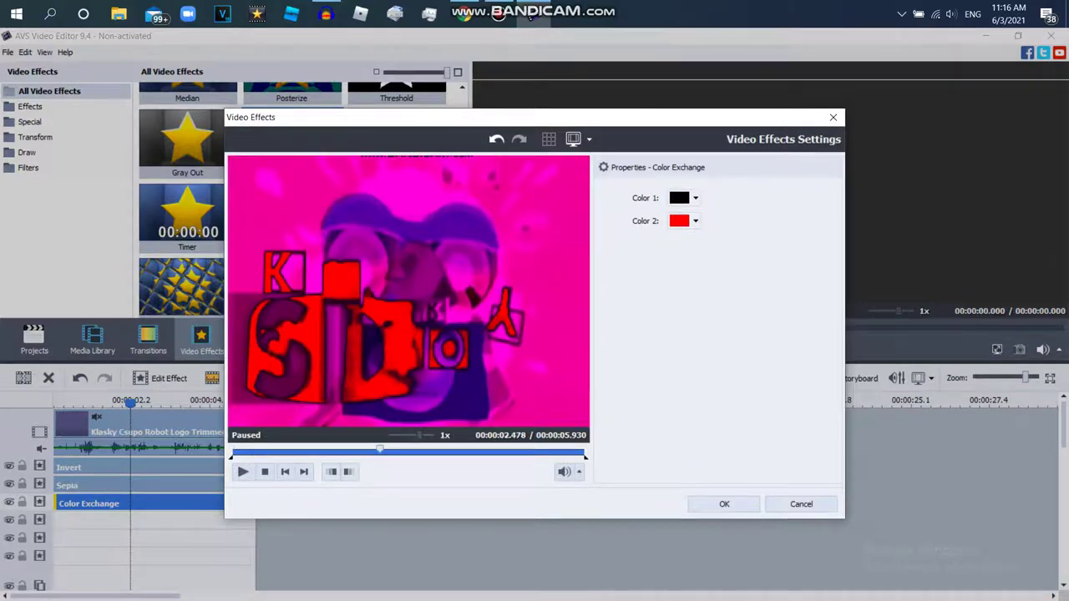
pyautogui.click(695, 221)
pyautogui.click(721, 286)
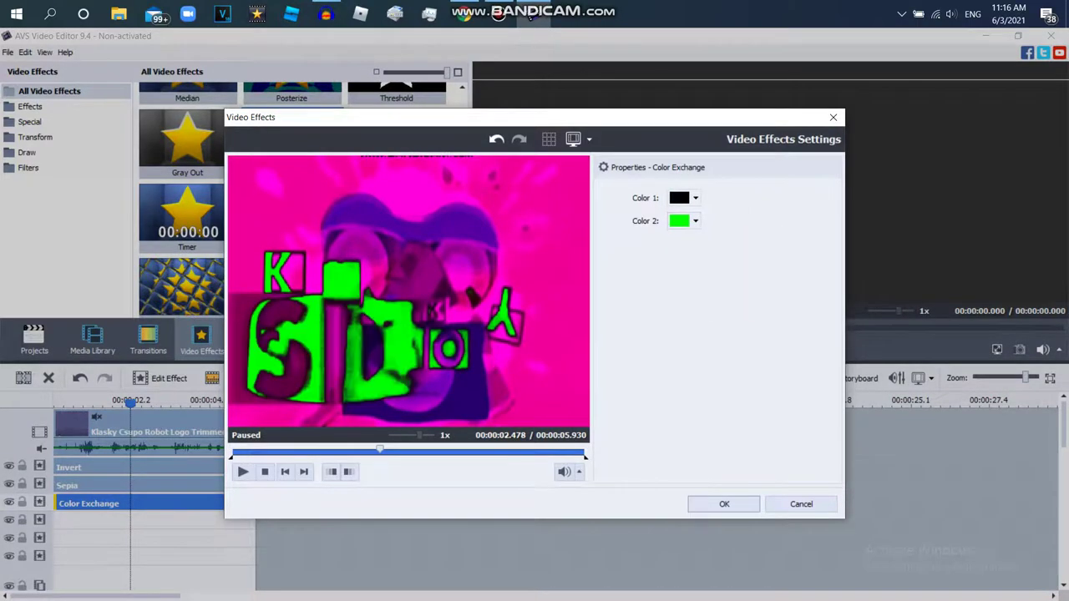
pyautogui.click(724, 504)
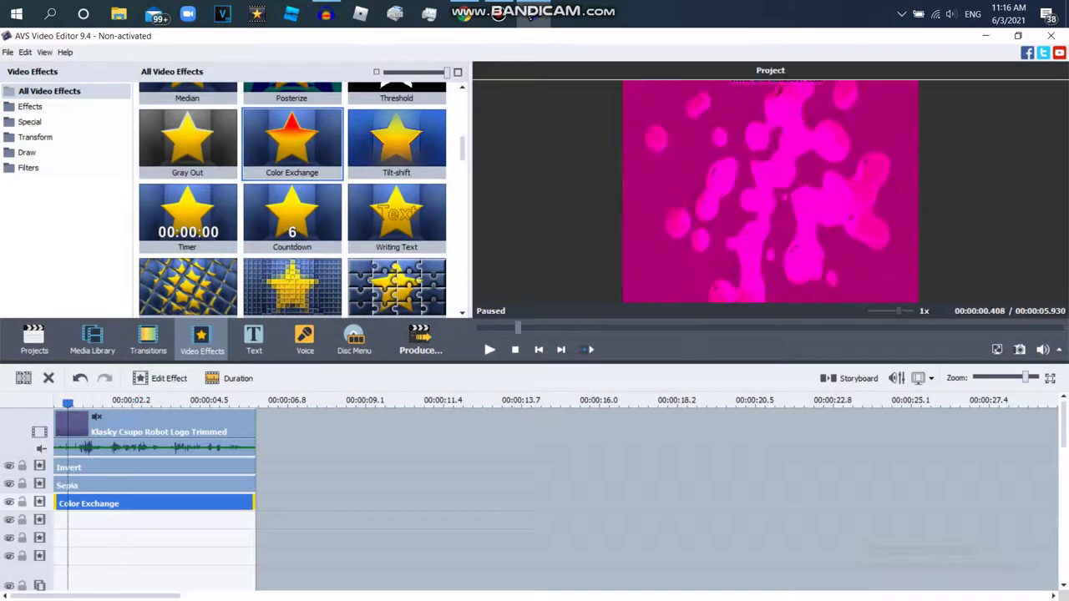
# Play the project from the beginning to review the recoloured video with the G Major 778 audio
pyautogui.click(57, 403)
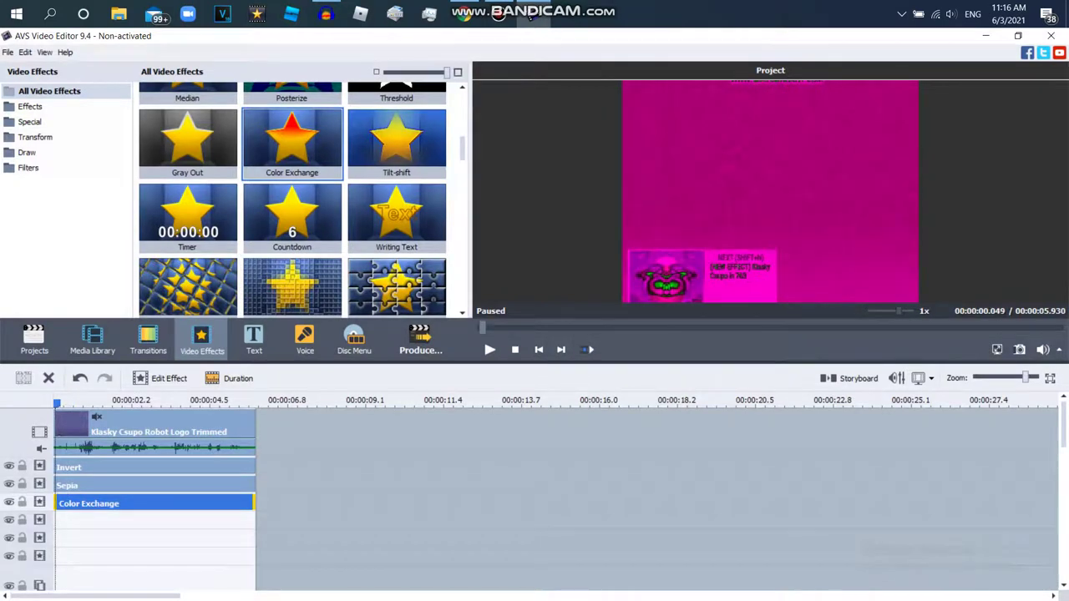
pyautogui.click(55, 403)
pyautogui.scroll(-5, 154, 501)
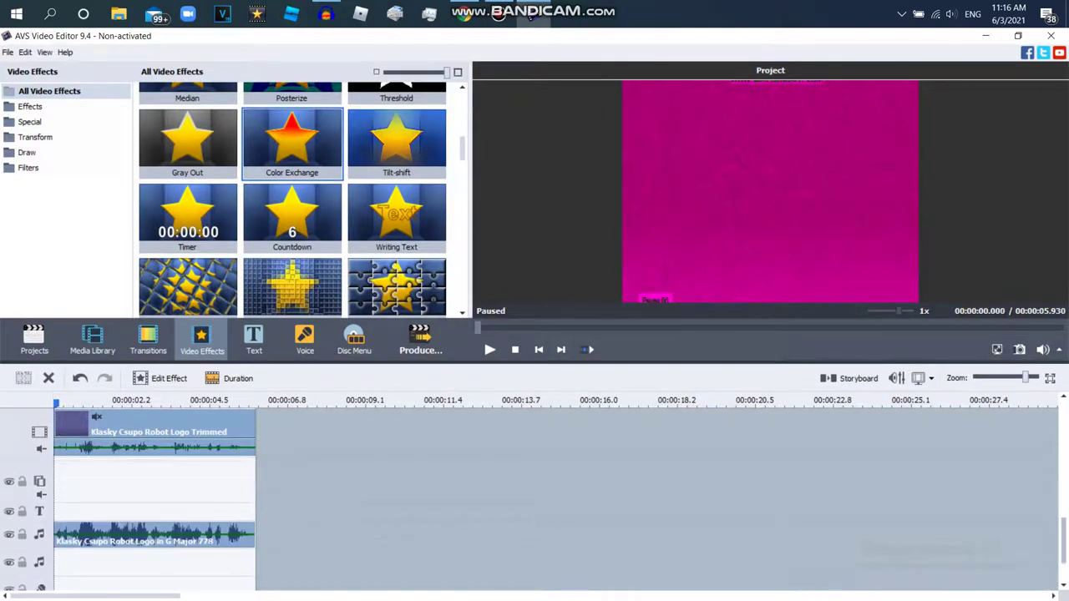
pyautogui.scroll(5, 155, 501)
pyautogui.press('space')
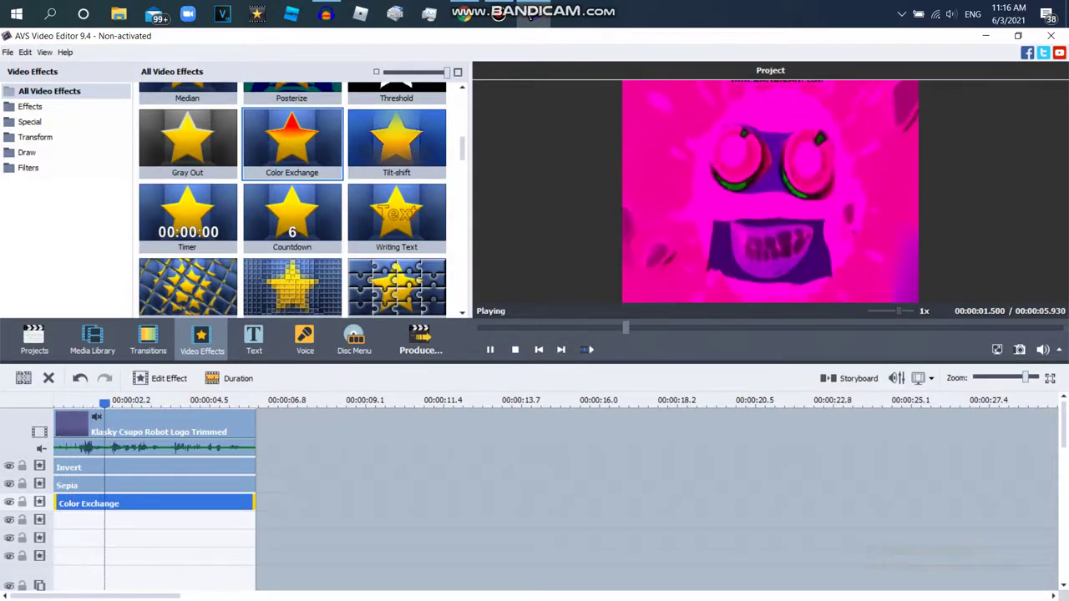